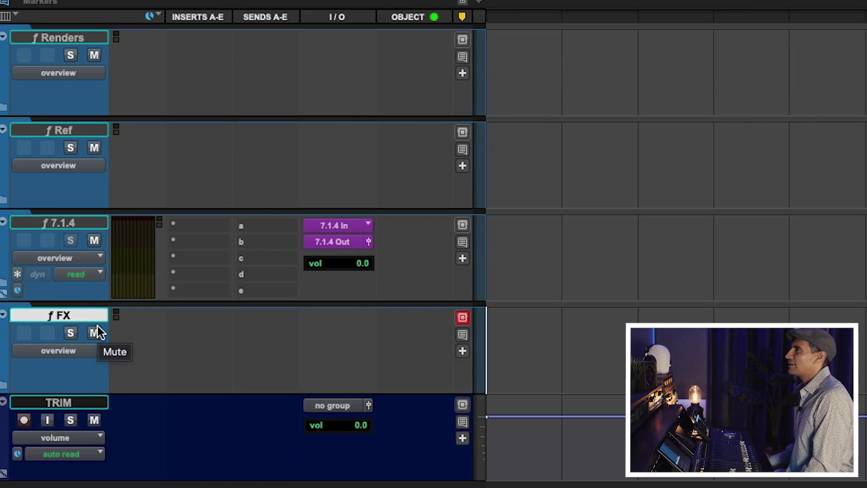
- Look at the input bus options of the 7.1.4 folder track
left_click(79, 222)
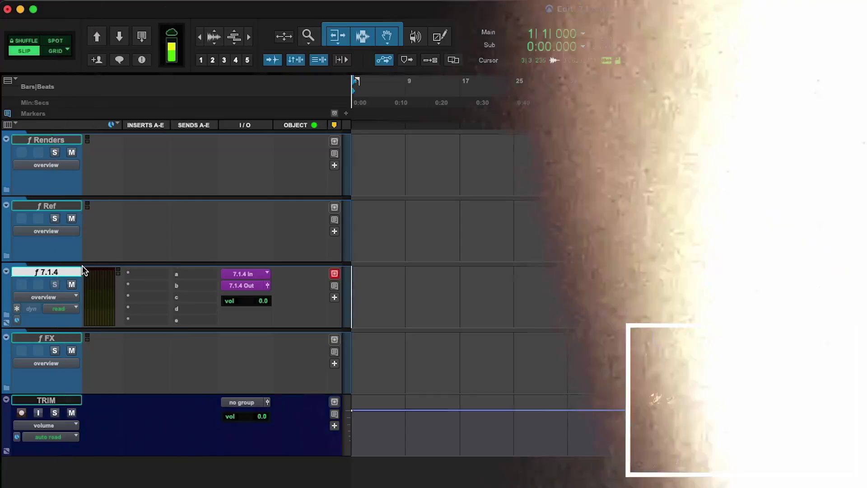
left_click(251, 274)
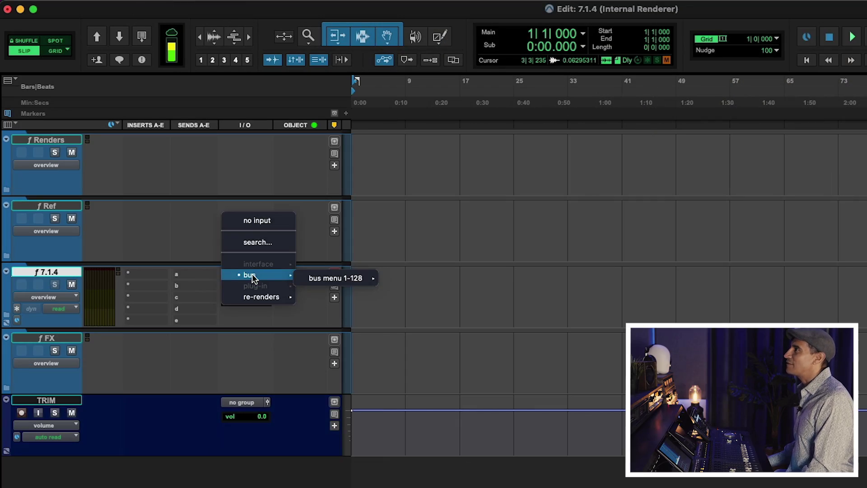
mouse_move(312, 279)
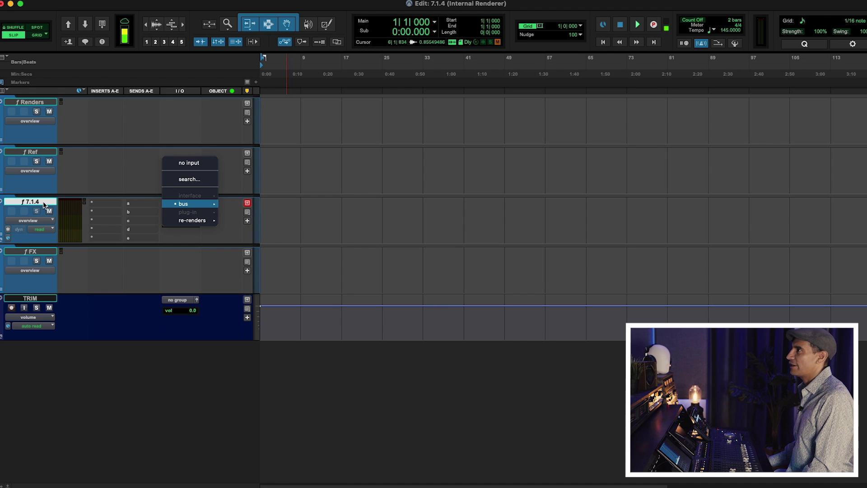
- Expand the 7.1.4 folder and select its tracks from LFE through Top Rear
left_click(9, 234)
left_click(2, 202)
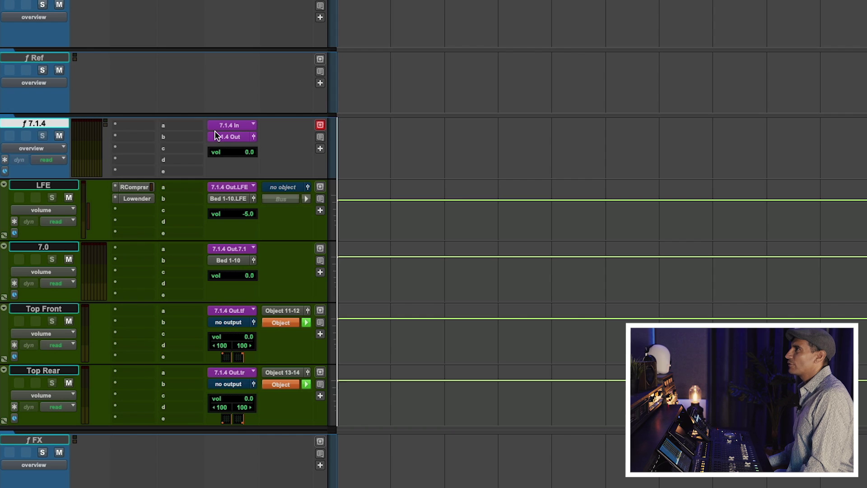
left_click(50, 186)
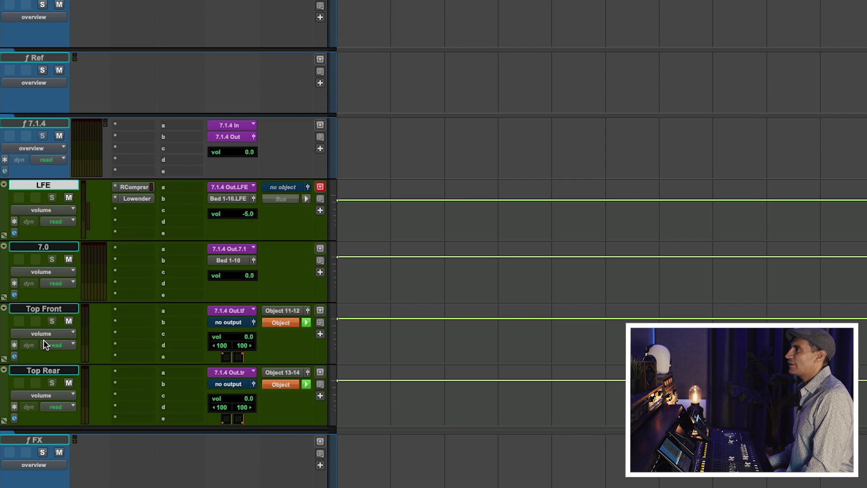
left_click(60, 373, "shift")
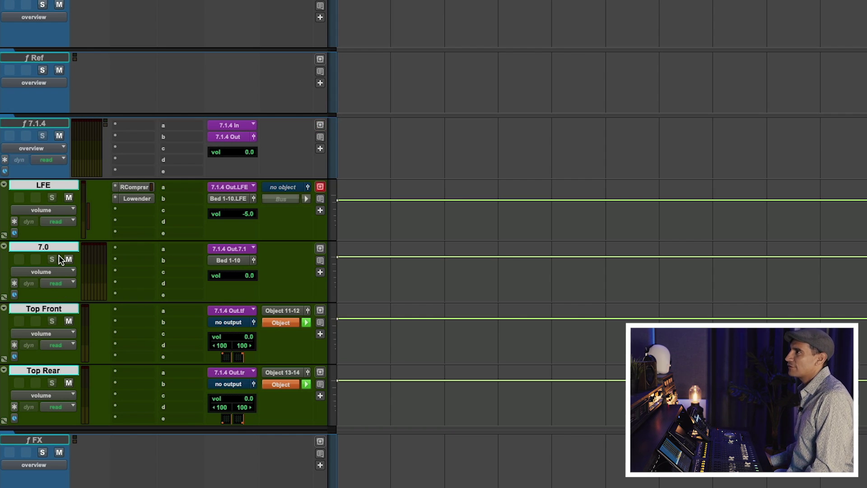
- Route the 7.0 track's output to the Bed 1-10.7.0 (7.0) sub-path
left_click(55, 247)
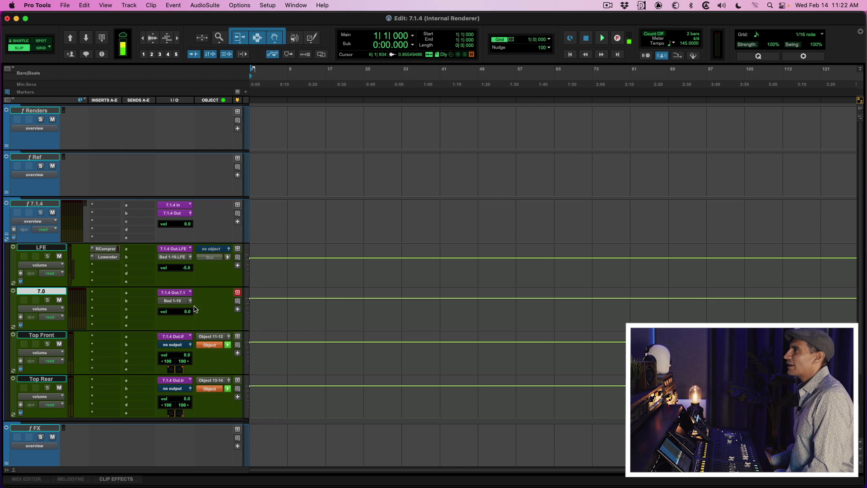
left_click(179, 304)
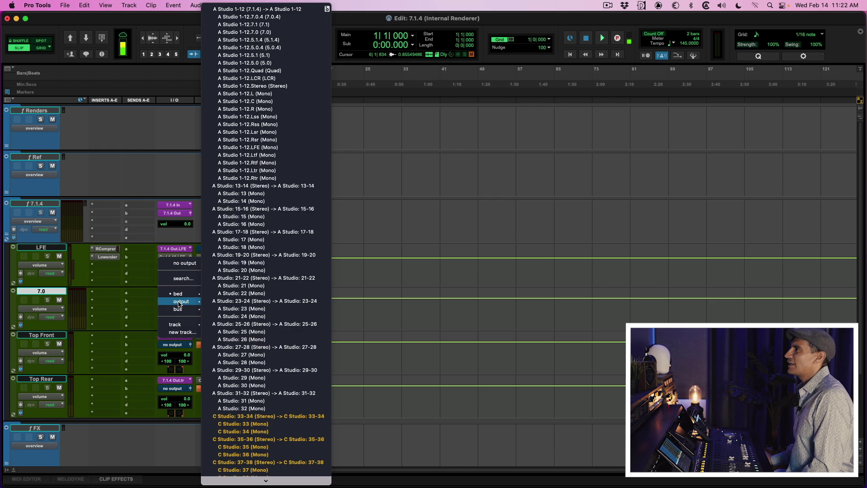
mouse_move(181, 294)
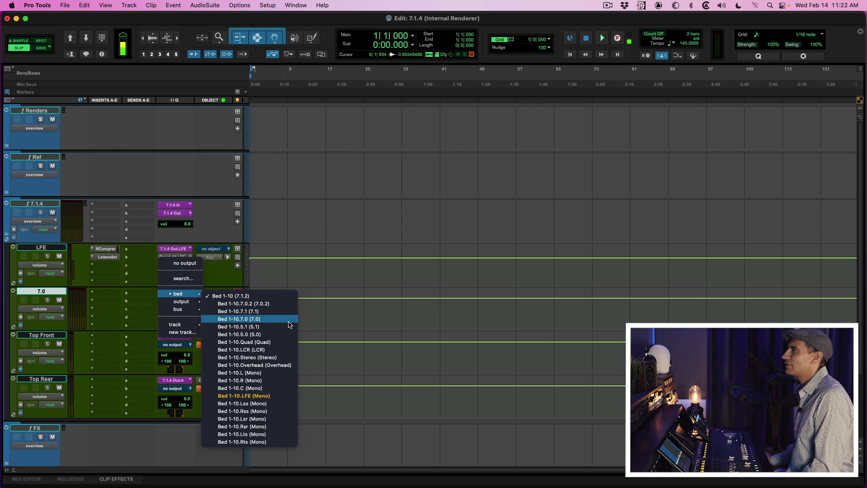
left_click(290, 324)
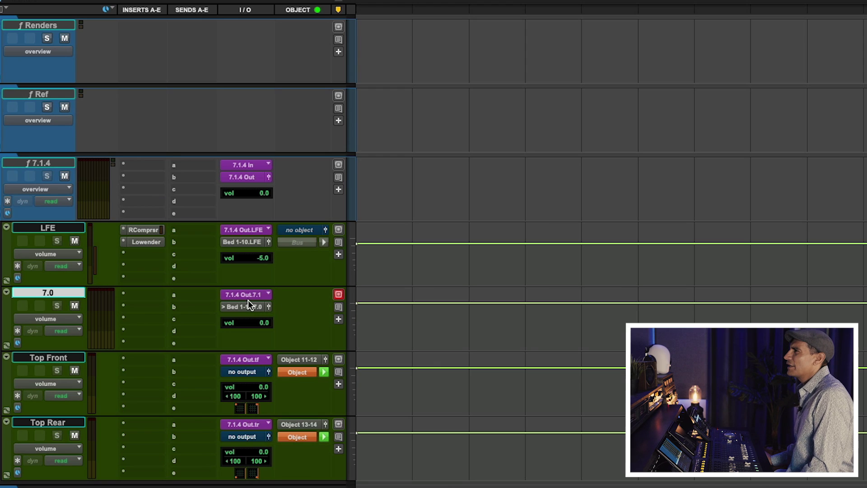
- Review the LFE track's bed output assignment and inspect the settings of its Lowender plug-in
left_click(59, 161)
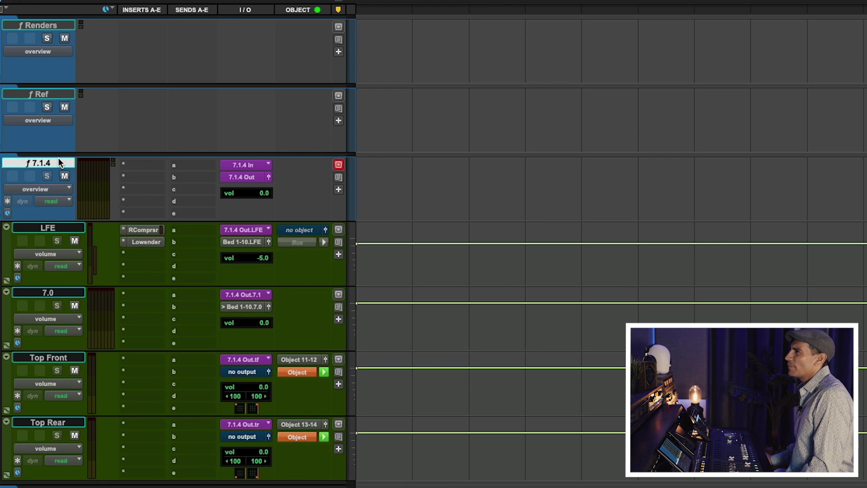
left_click(62, 293)
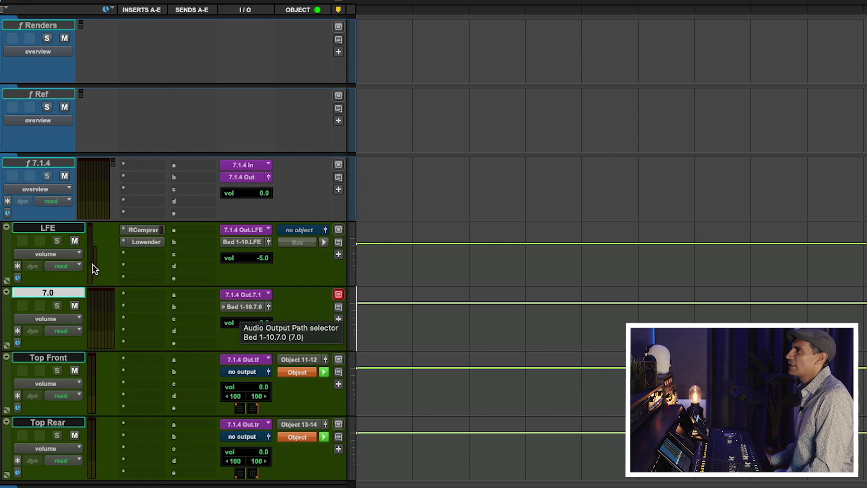
left_click(66, 227)
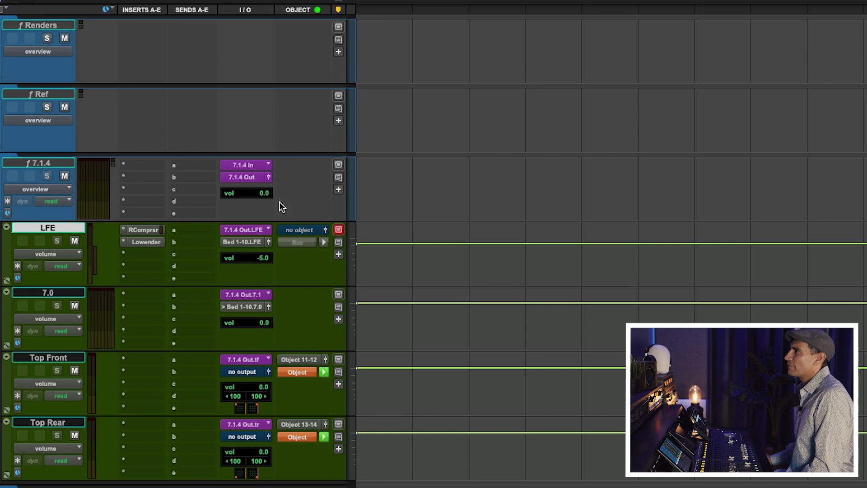
left_click(244, 242)
mouse_move(248, 233)
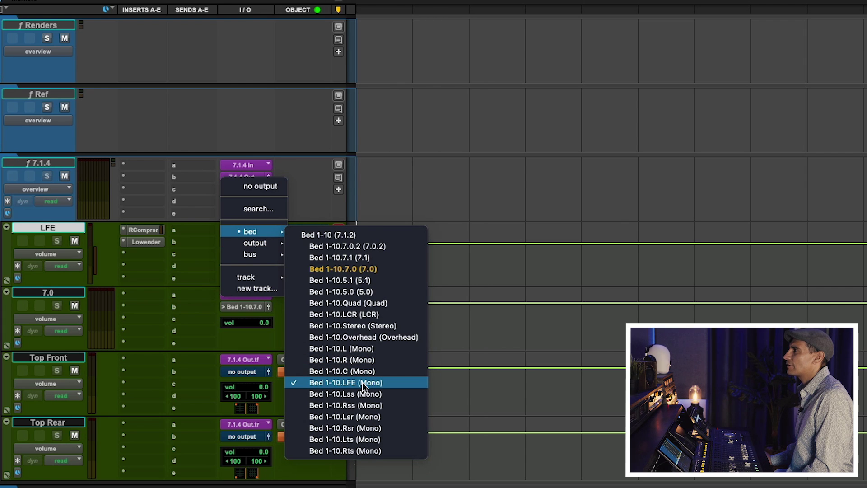
left_click(144, 245)
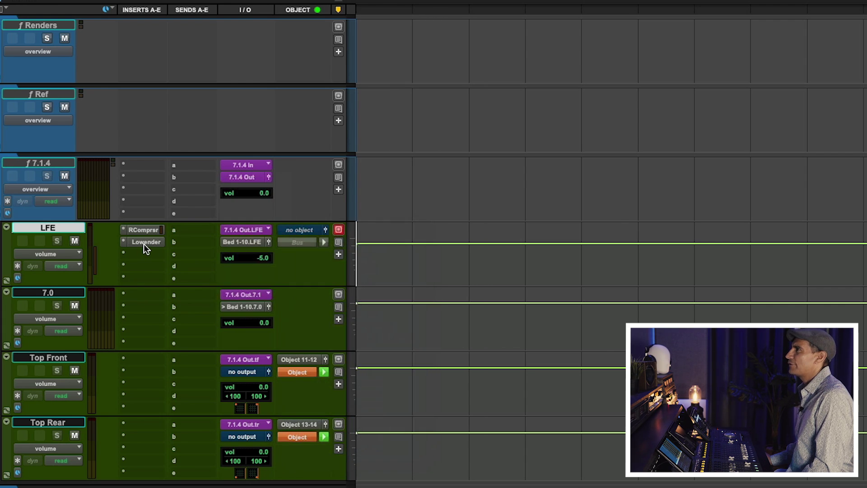
left_click(146, 242)
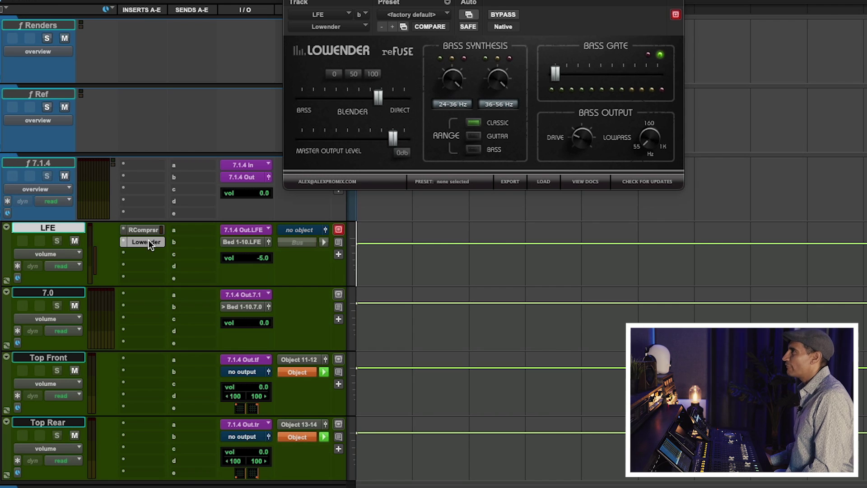
left_click(151, 240)
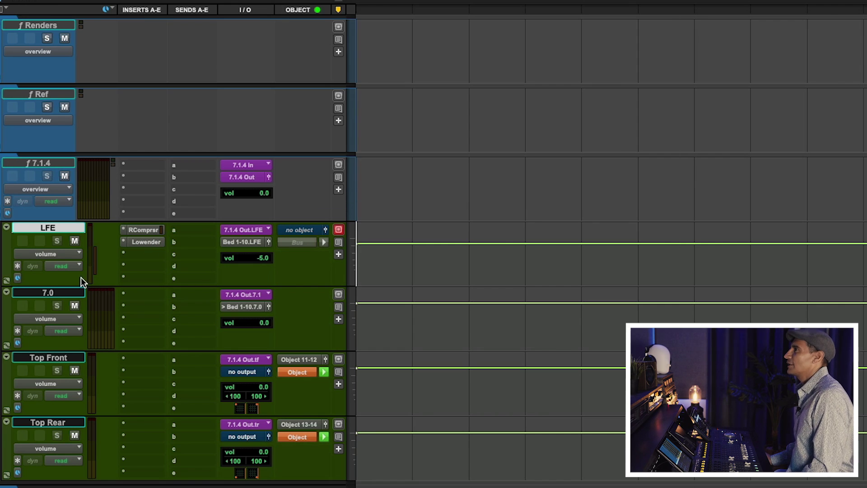
- Select the Top Front and Top Rear tracks and examine the panner positions of their objects
left_click(59, 357)
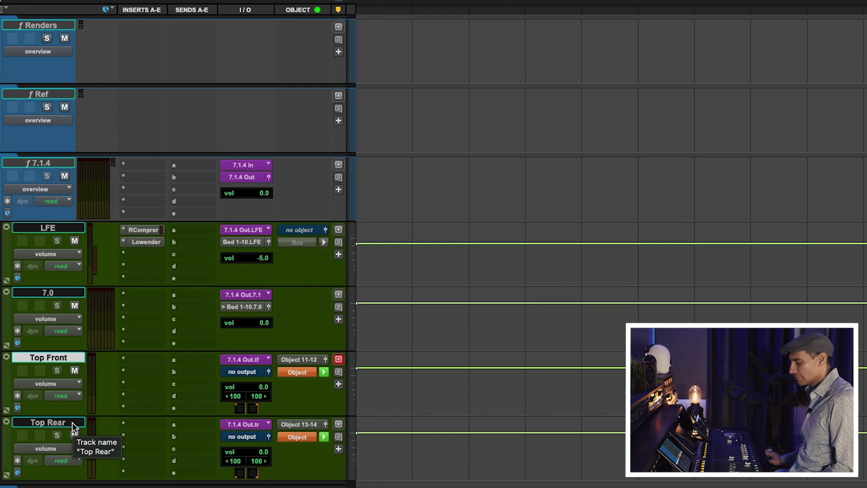
left_click(73, 422, "shift")
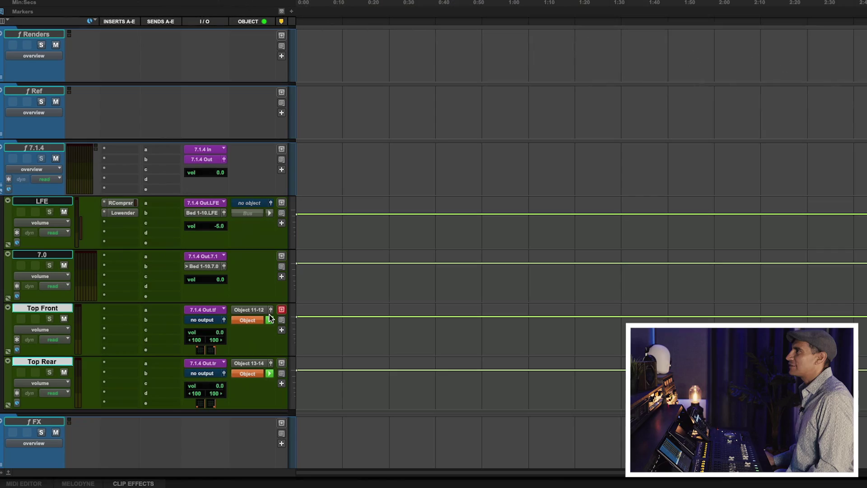
left_click(225, 320)
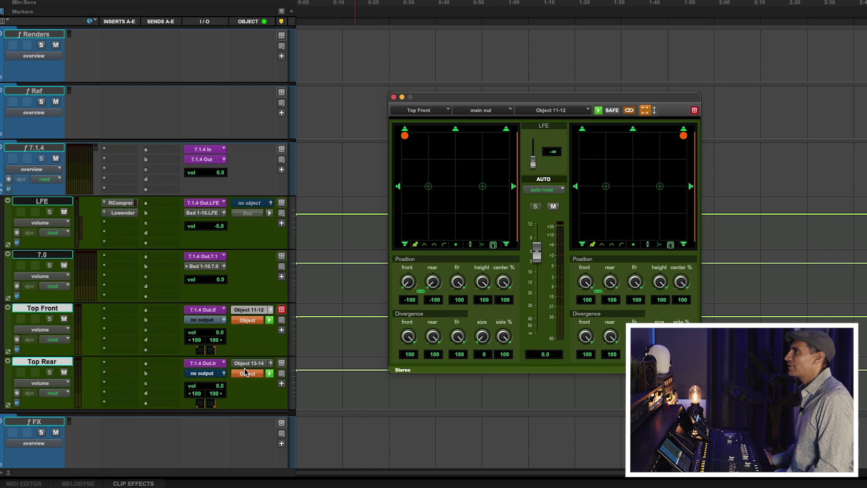
left_click(224, 373)
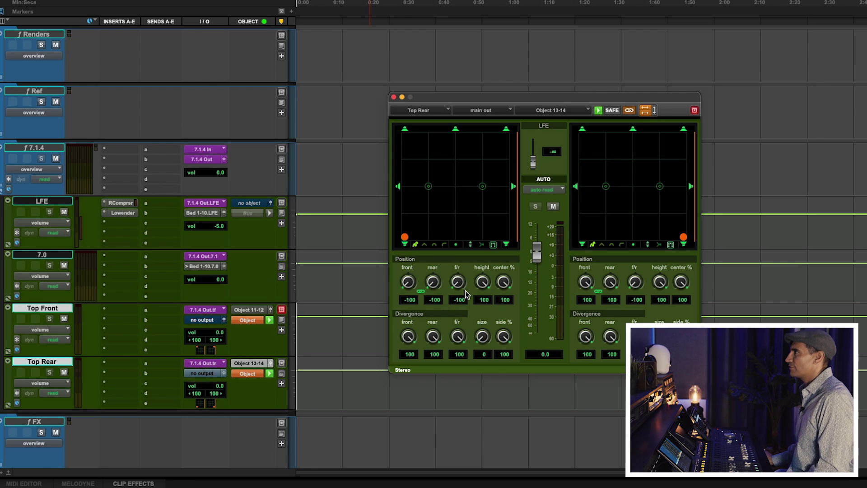
key("space")
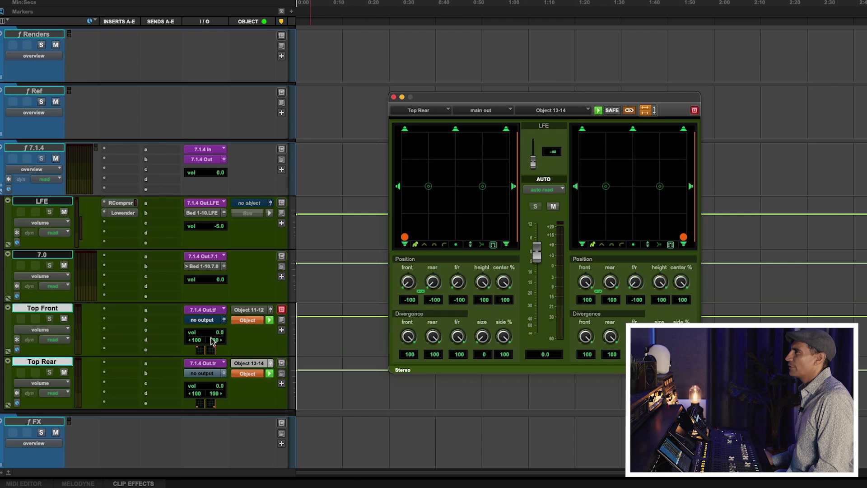
left_click(271, 364)
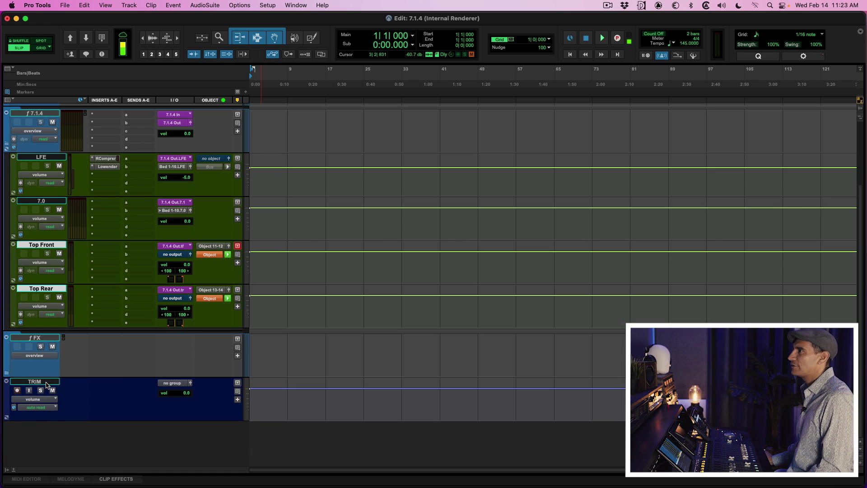
- Show and activate the hidden Audio 1 track from the track list, and hide the list again
left_click(6, 469)
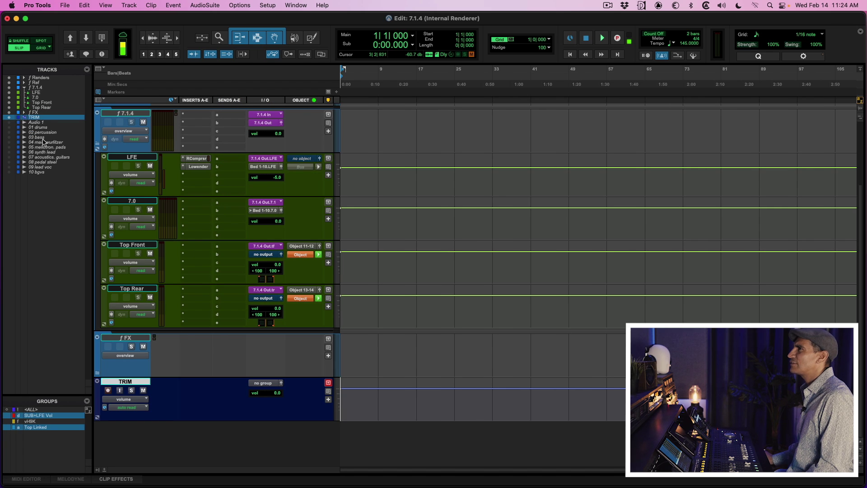
left_click(42, 122)
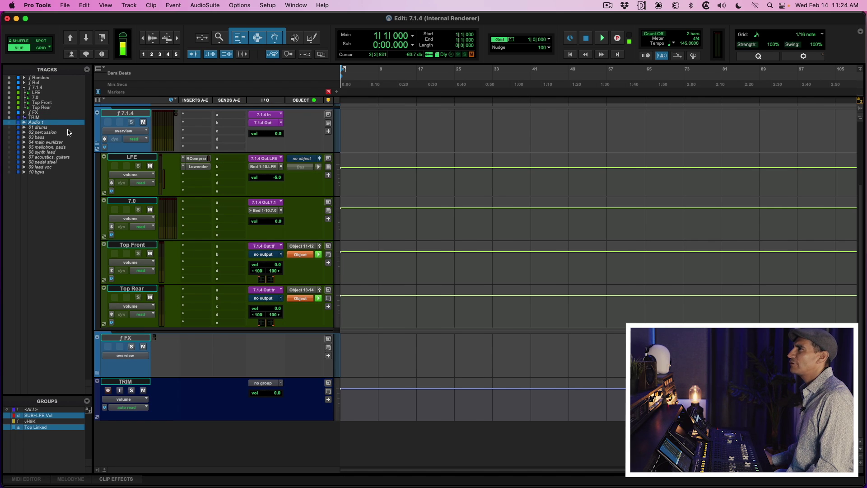
right_click(63, 125)
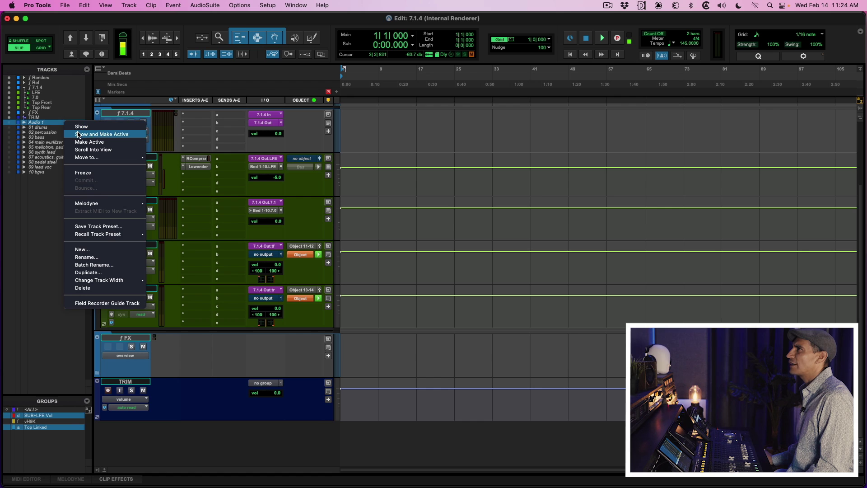
left_click(79, 134)
left_click(98, 470)
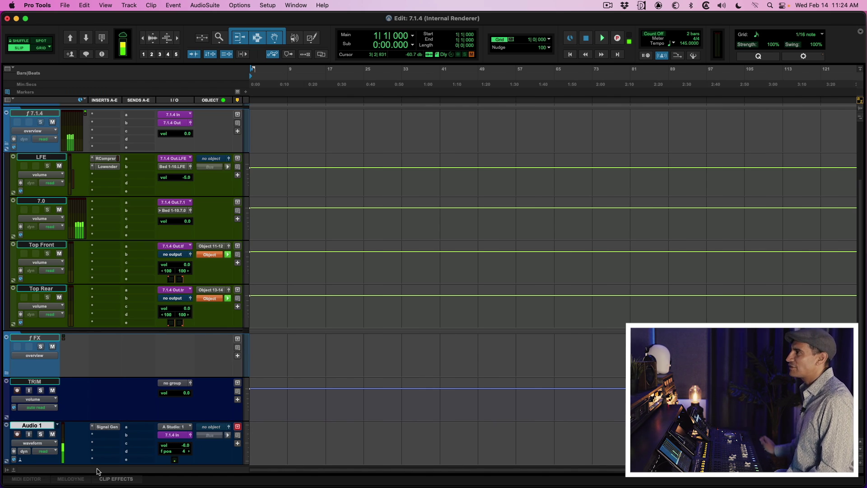
- Check the Signal Generator on Audio 1 and place the track's output panner beside the Dolby Atmos Renderer
left_click(108, 427)
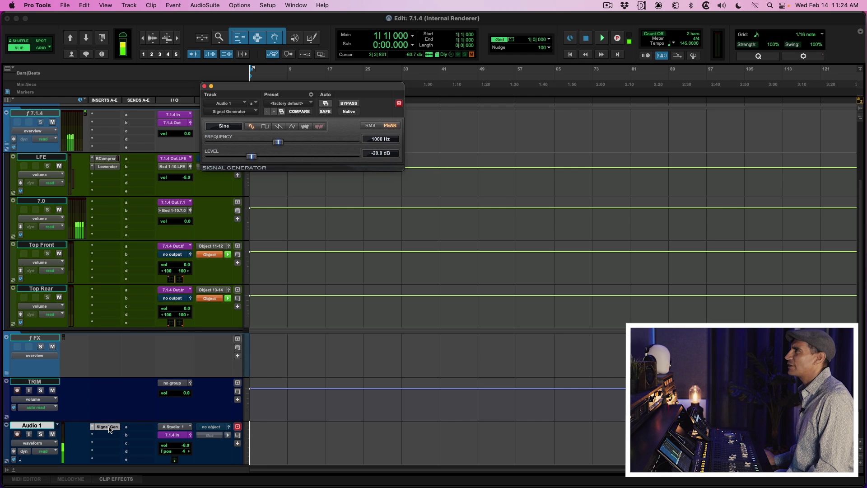
left_click(109, 427)
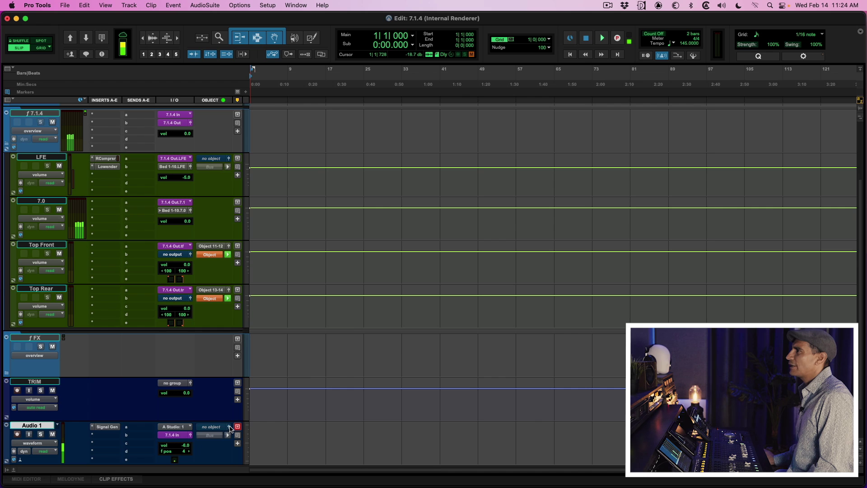
left_click(237, 427)
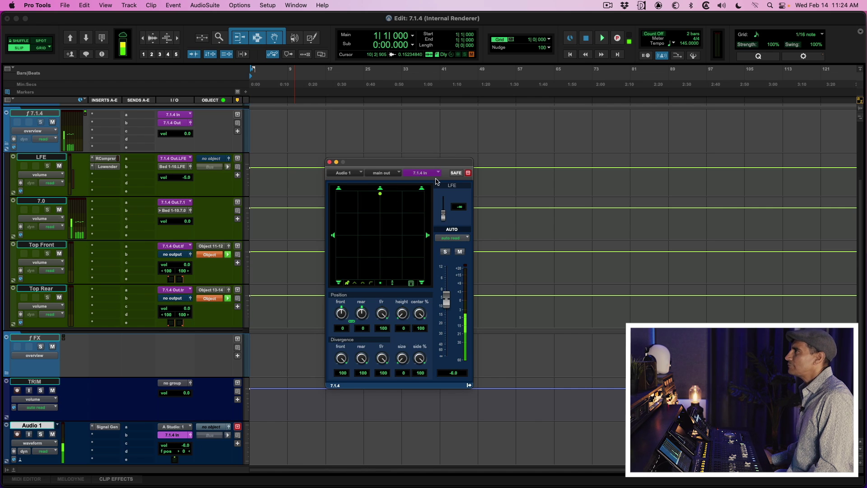
left_click_drag(456, 165, 185, 64)
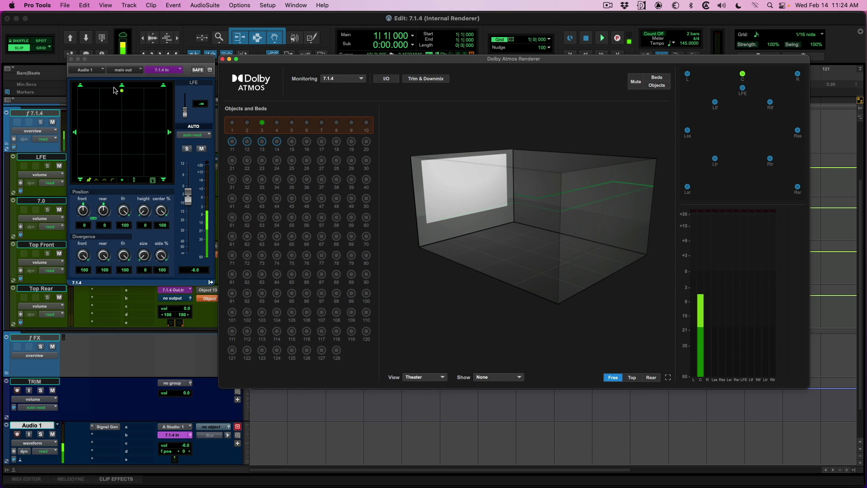
- Pan Audio 1's test signal around the room, ending in the rear right corner at height 47
left_click_drag(121, 92, 122, 133)
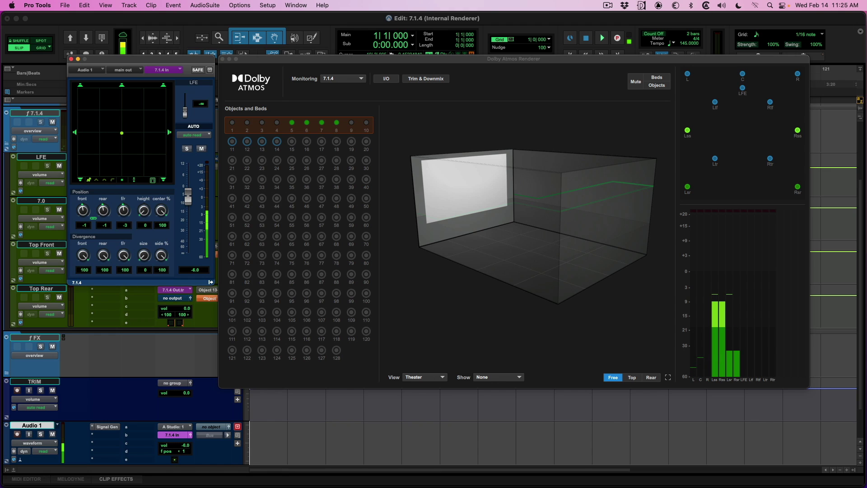
left_click_drag(119, 134, 116, 99)
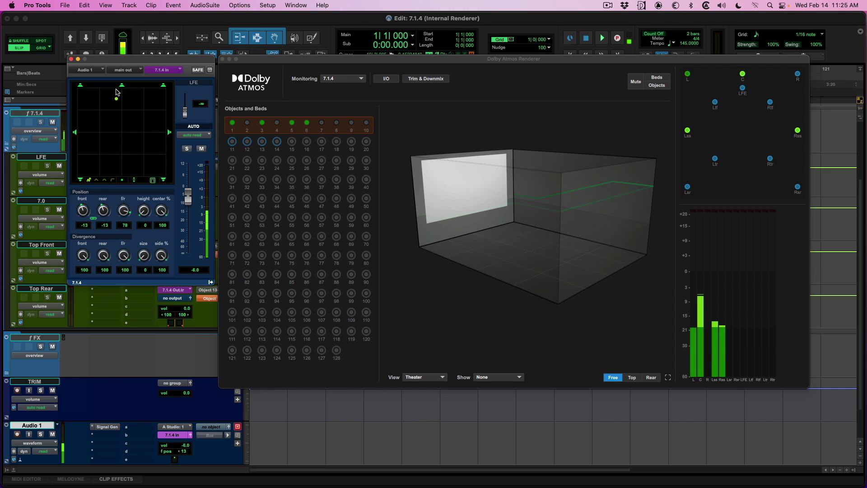
left_click_drag(144, 210, 150, 193)
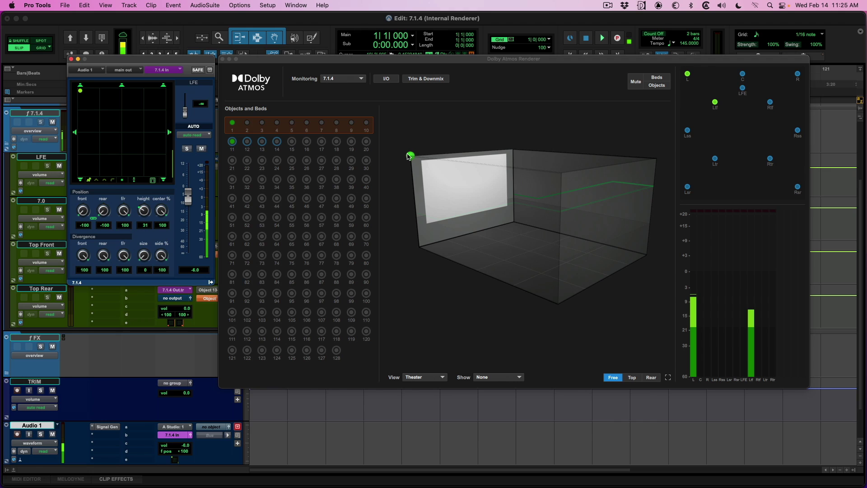
left_click_drag(149, 210, 151, 202)
left_click_drag(80, 93, 163, 174)
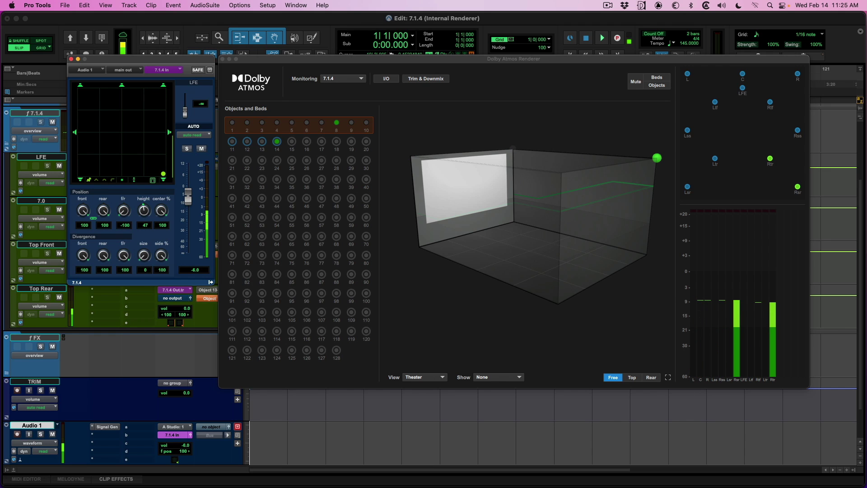
- Pan Audio 1's test signal to the rear left corner and back near the room's centre, and keep its output on 7.1.4 In
left_click_drag(164, 174, 80, 174)
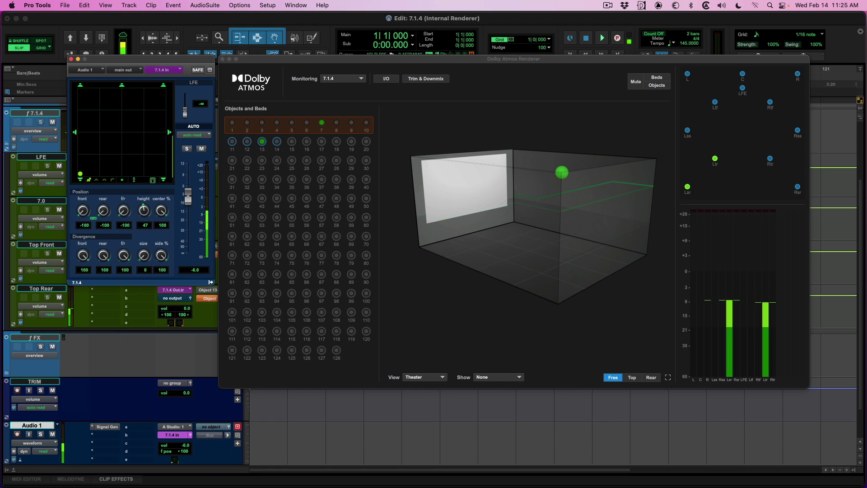
left_click_drag(82, 173, 120, 120)
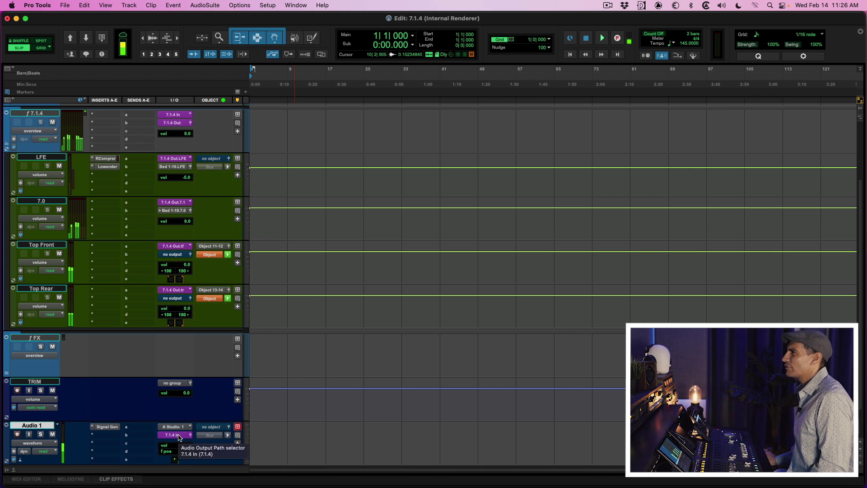
left_click(179, 437)
left_click(179, 437)
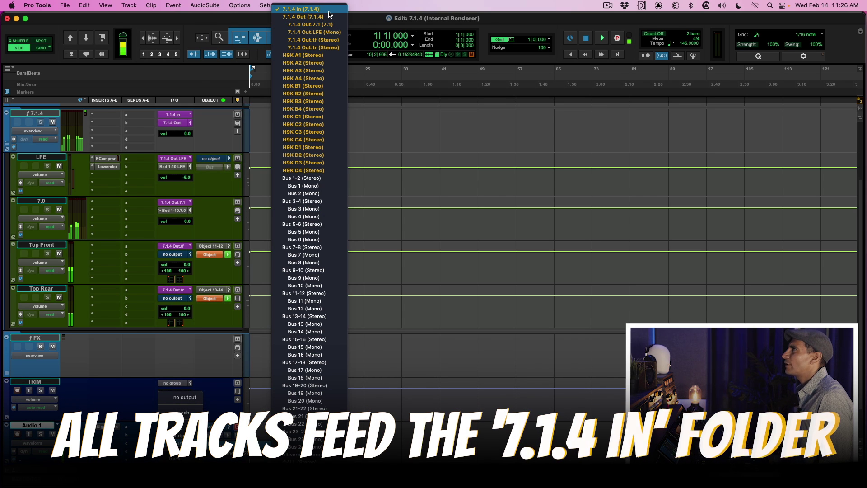
left_click(329, 14)
- Examine the 7.1.4 In and 7.1.4 Out bus paths with their sub-paths in I/O Setup, and the output choices of the LFE track
left_click(271, 5)
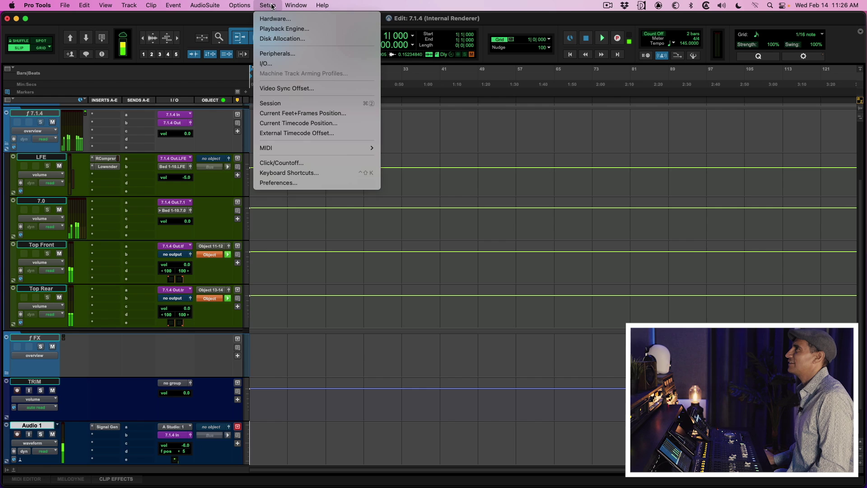
left_click(291, 64)
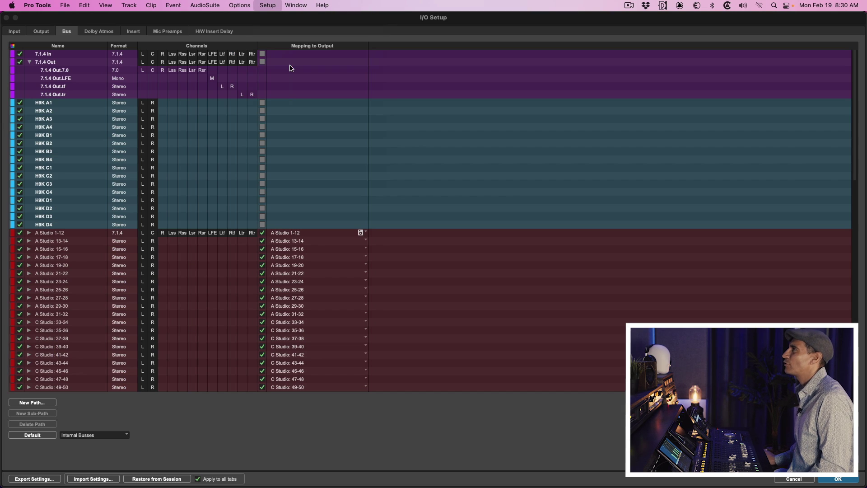
left_click(47, 55)
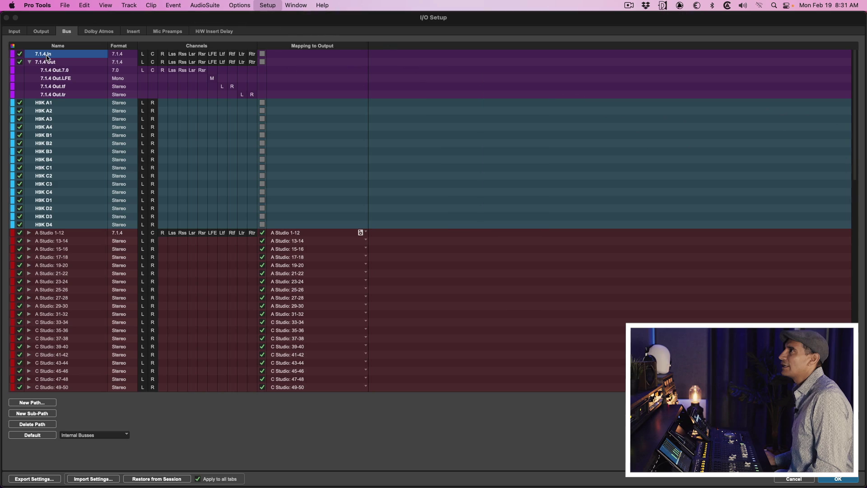
left_click(54, 64)
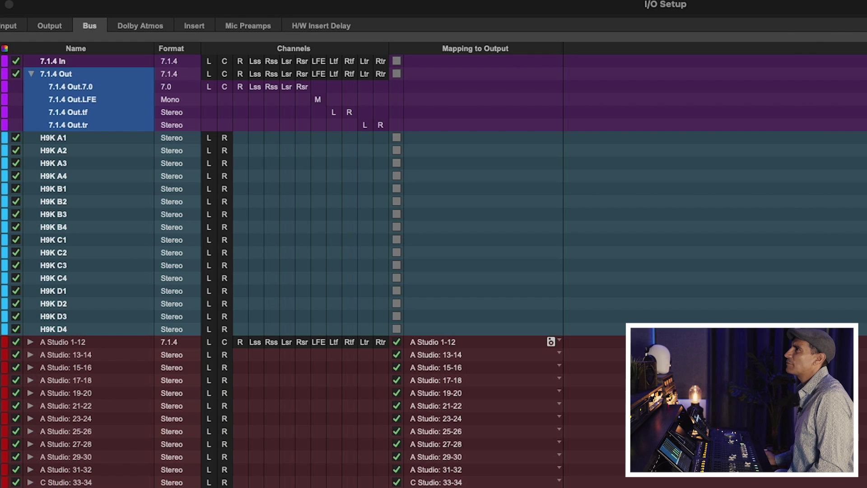
key("Return")
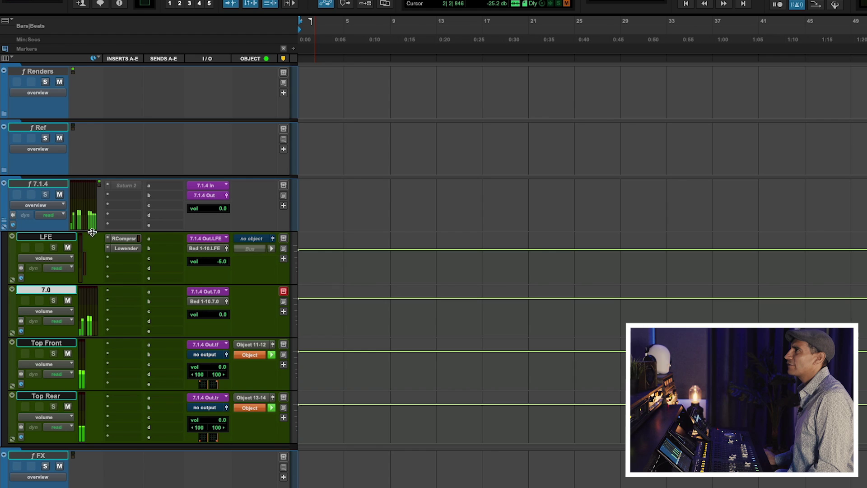
left_click(205, 246)
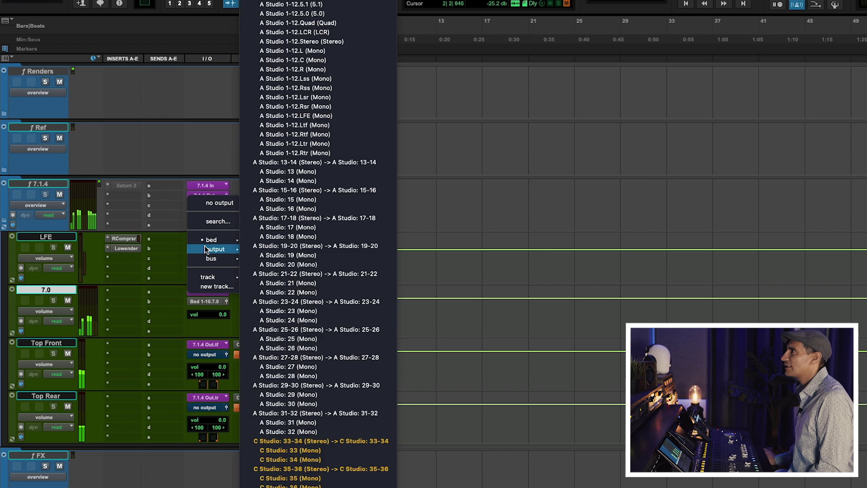
left_click(117, 232)
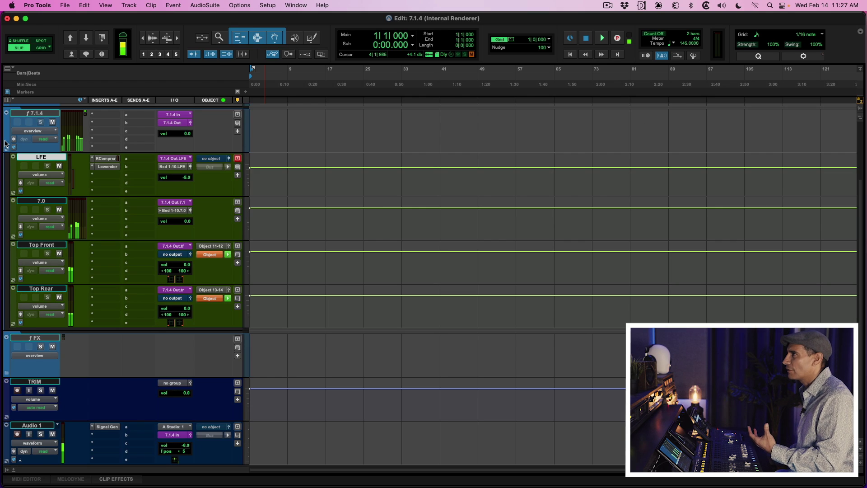
- Collapse the 7.1.4 folder and expand the Ref folder to show its ST MST and ST REF tracks
left_click(4, 222)
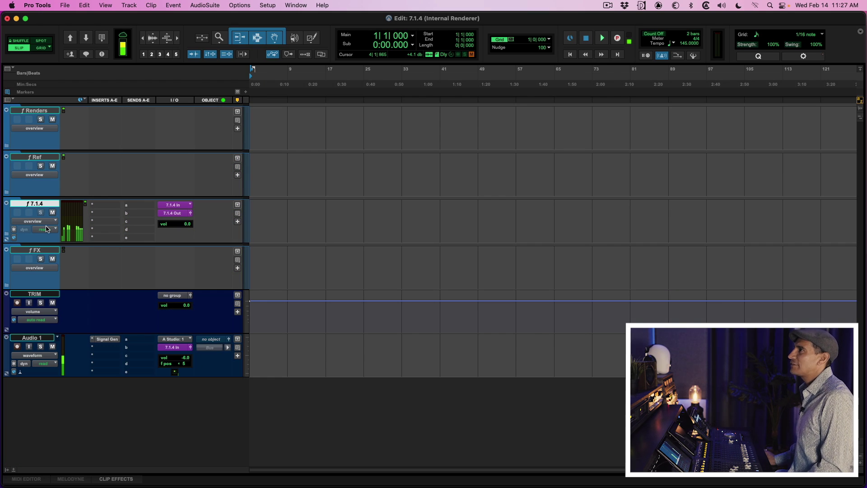
left_click(6, 192)
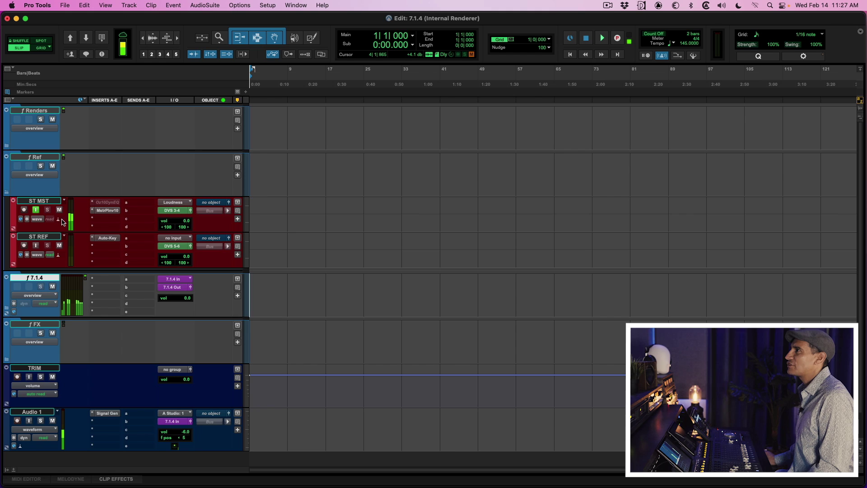
left_click(49, 202)
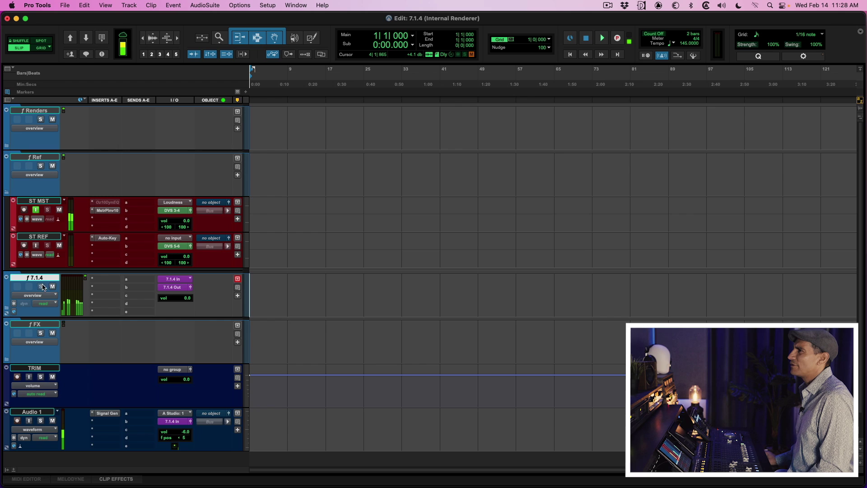
- Expand the 7.1.4 folder again and briefly check its bed and object signals in the Dolby Atmos Renderer
left_click(6, 310)
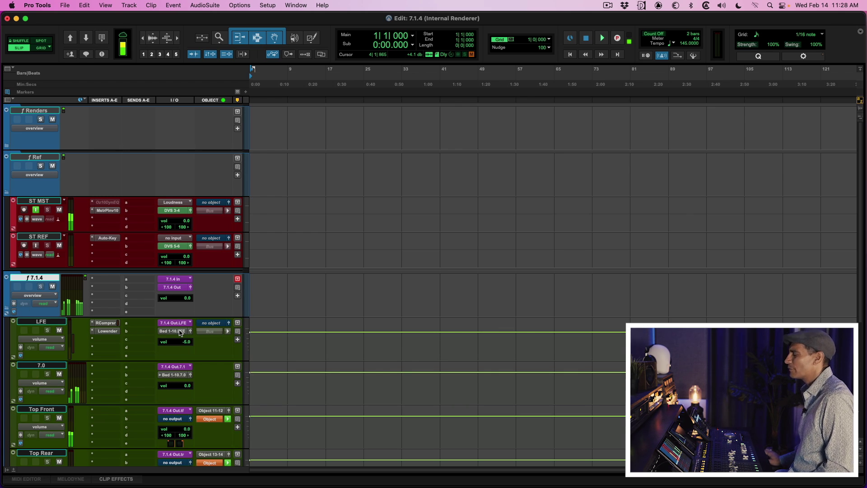
key("super+alt+a")
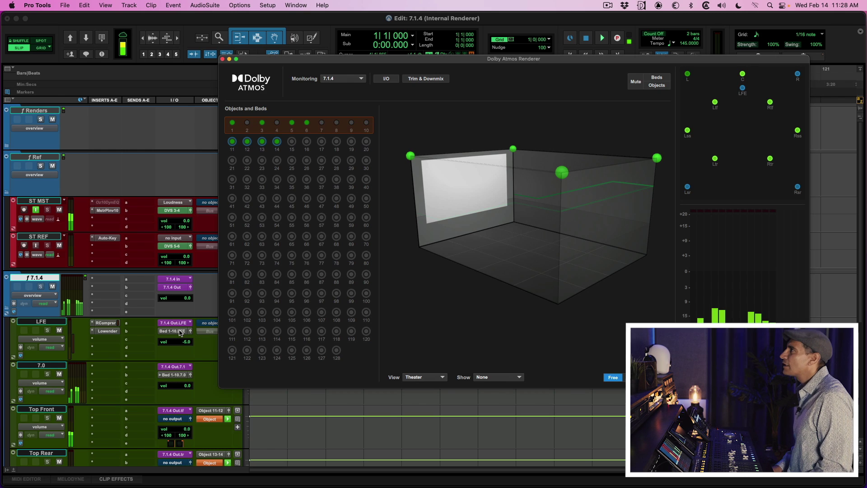
key("super+alt+a")
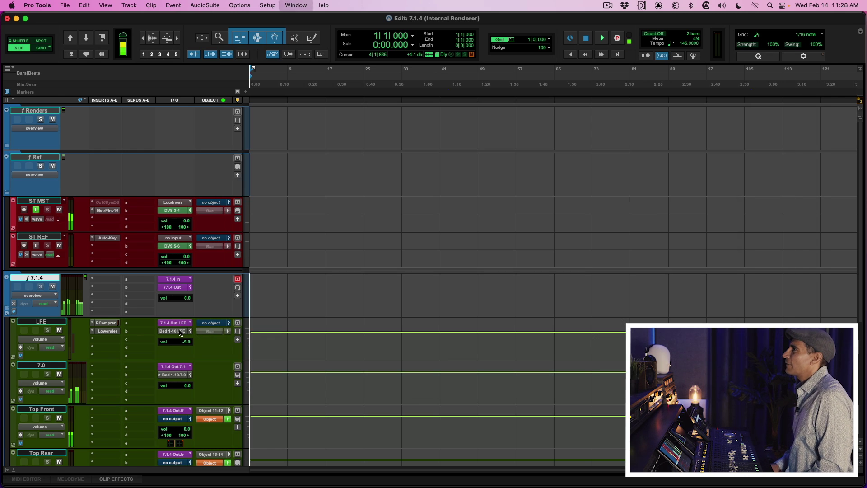
- Examine the output paths in I/O Setup, selecting A Studio 1-12 and the range DVS 1-2 through DVS 15-16
left_click(268, 5)
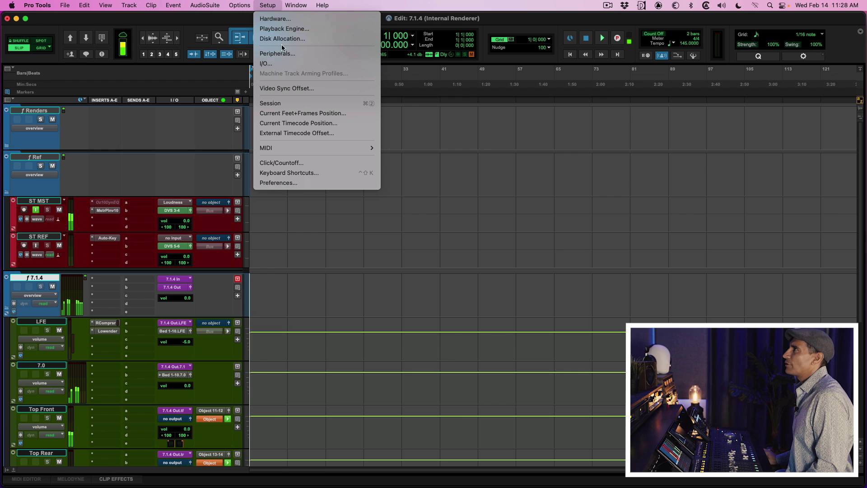
left_click(281, 66)
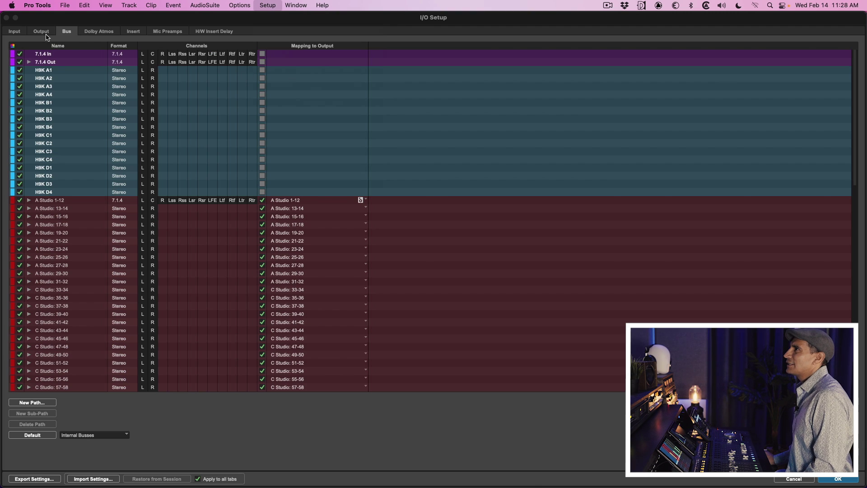
left_click(41, 31)
left_click(54, 69)
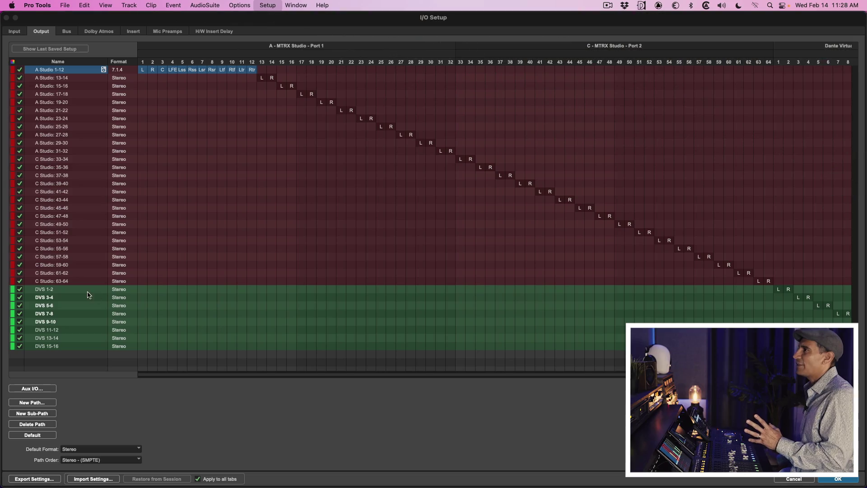
left_click(76, 293)
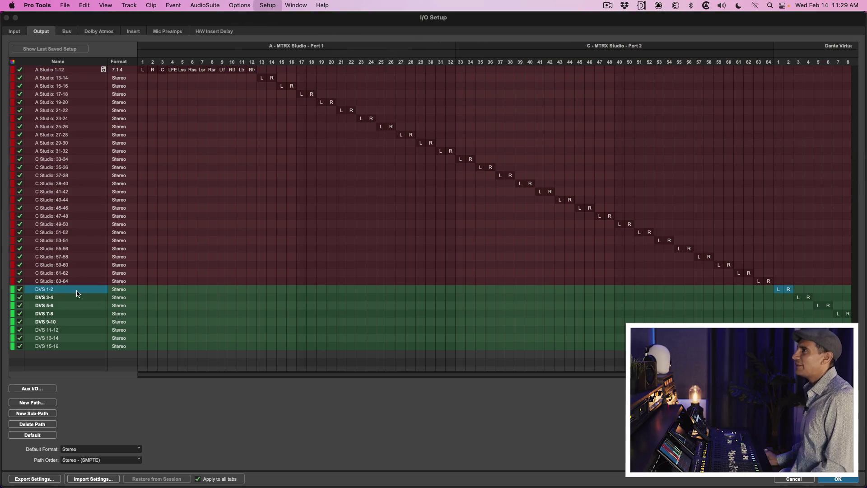
left_click(80, 346, "shift")
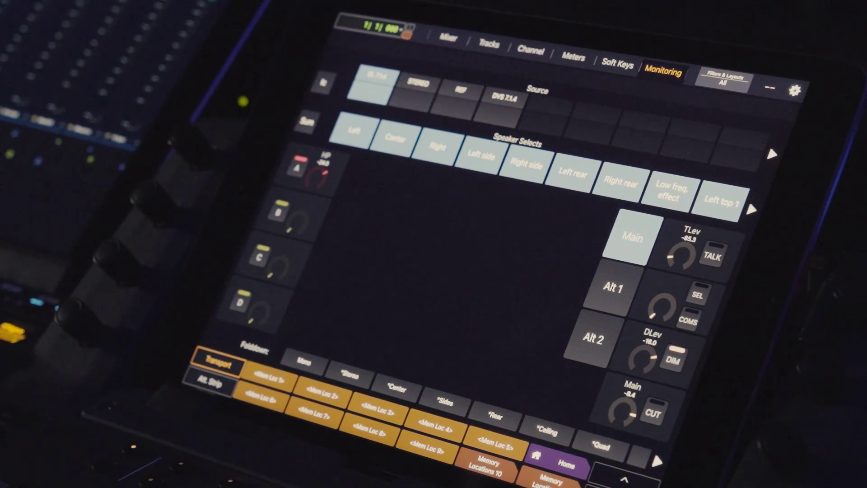
left_click(418, 84)
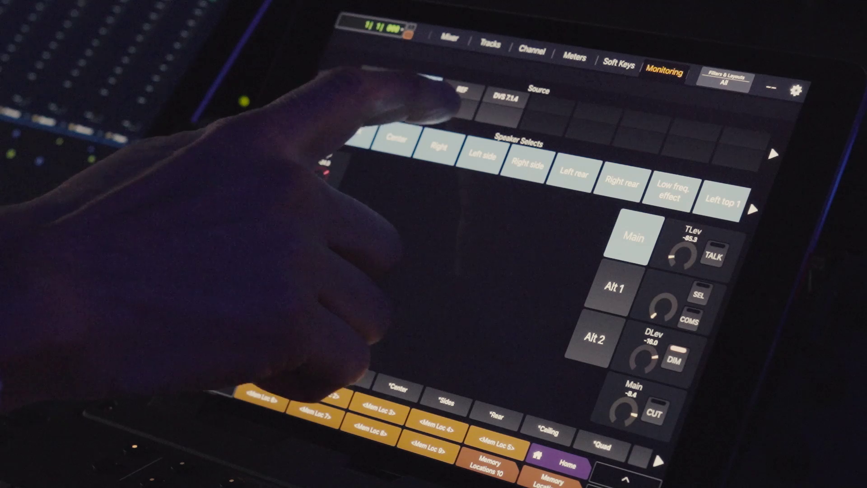
left_click(461, 97)
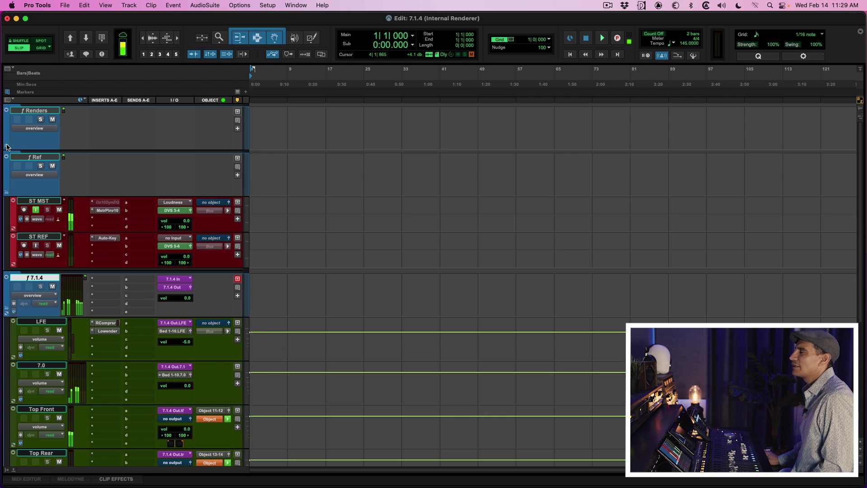
- Expand the Renders folder and set the Binaural track's input to the Headphones (Binaural) re-render
left_click(6, 110)
left_click(40, 197)
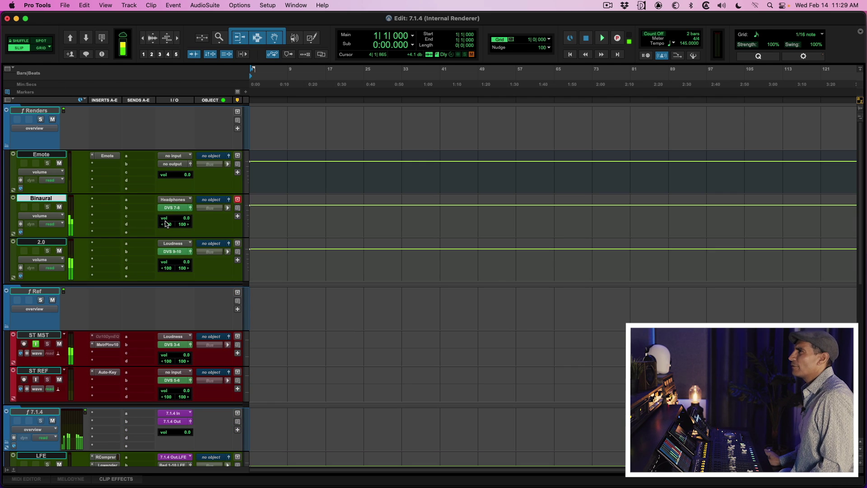
left_click(175, 200)
mouse_move(192, 223)
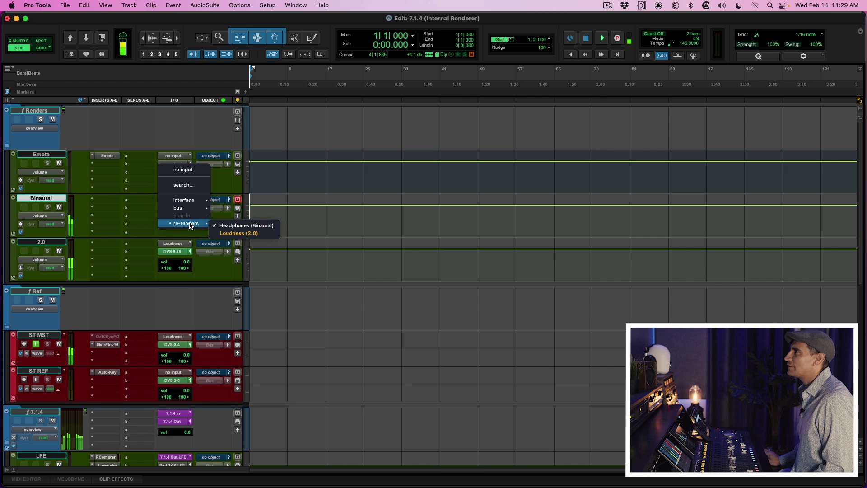
left_click(238, 227)
- Set the Binaural track's output to DVS 7-8 (Stereo)
left_click(169, 208)
mouse_move(185, 209)
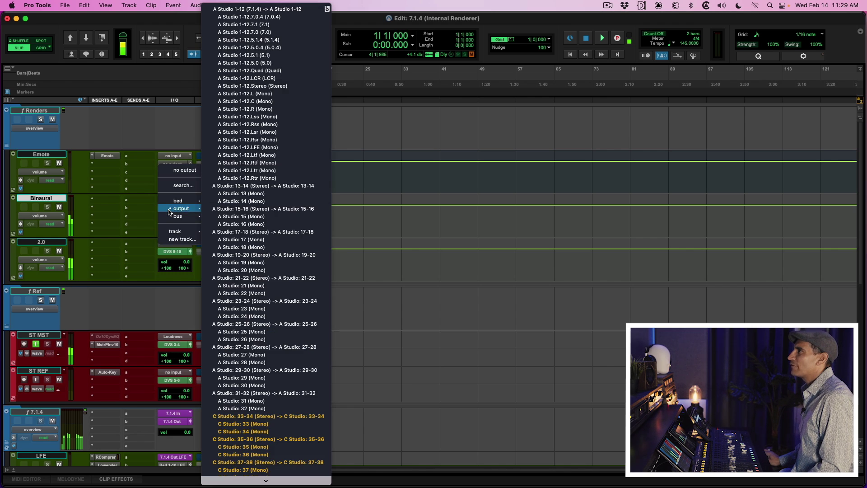
scroll(280, 397, "down", 5)
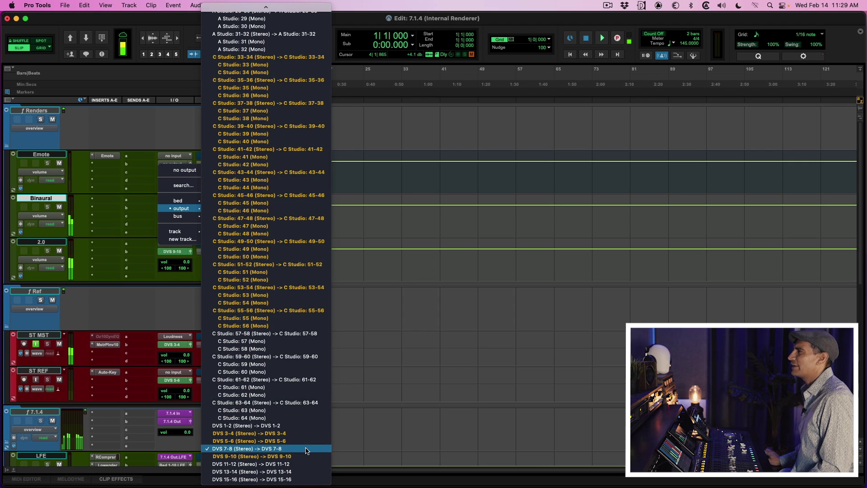
left_click(313, 448)
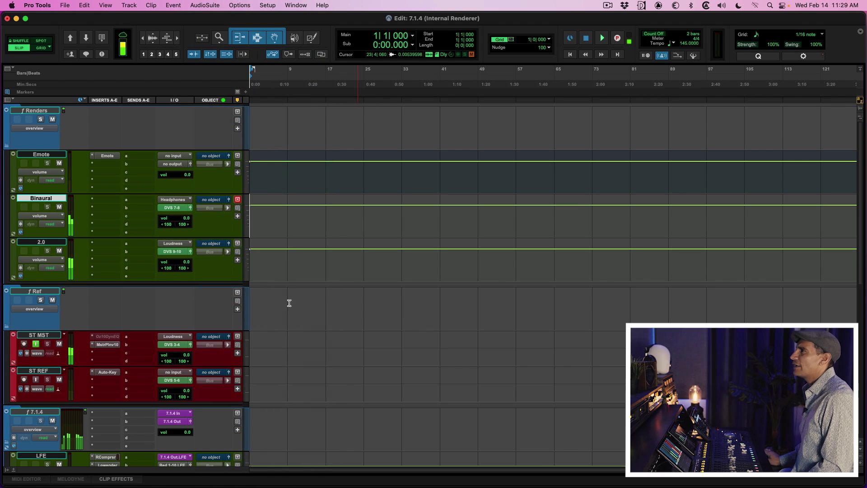
- Select the 2.0, ST MST and ST REF tracks in turn and examine their input and output routing
key("semicolon")
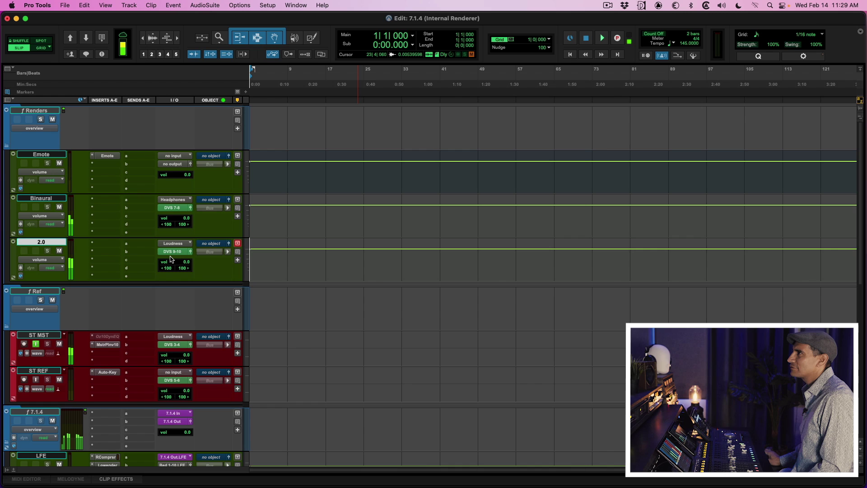
left_click(37, 336)
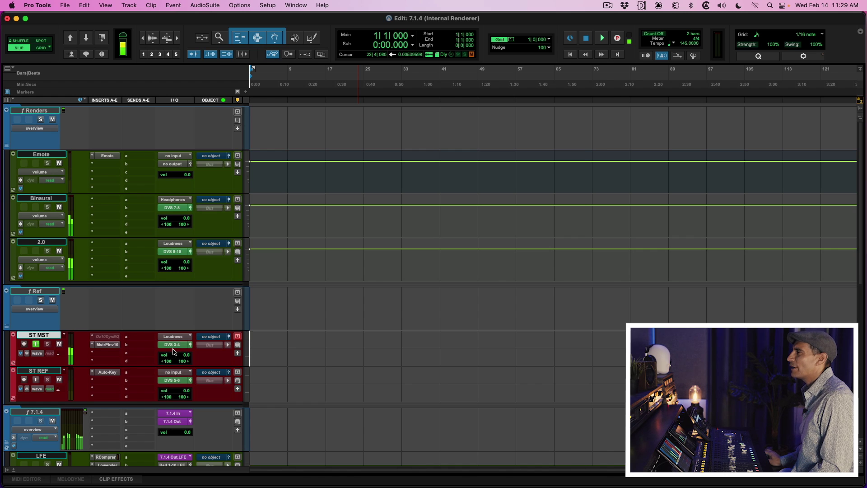
left_click(53, 374)
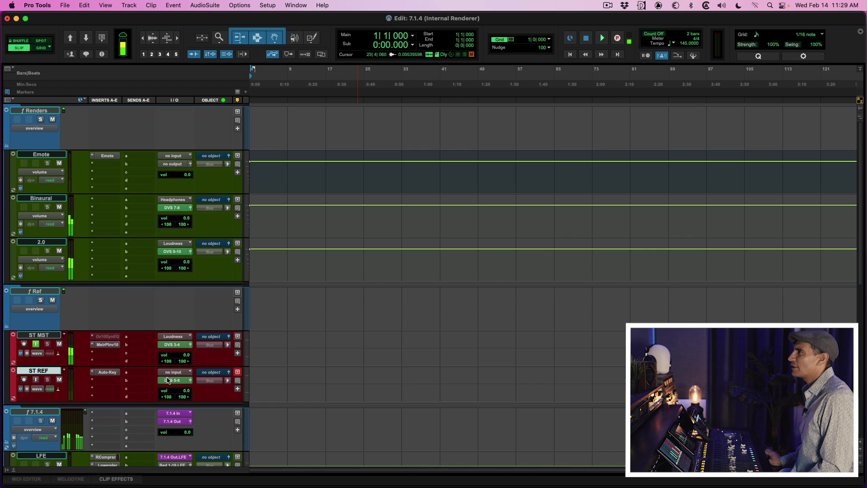
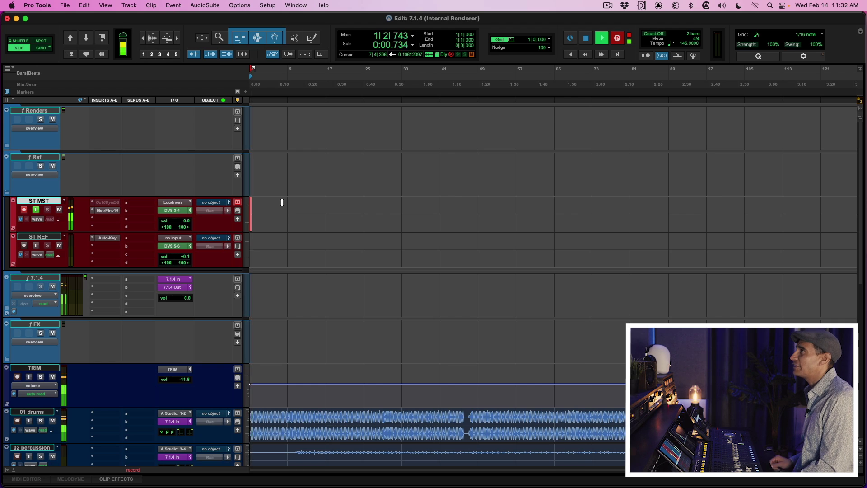
- Mute the TRIM master for a moment while recording onto ST MST, and unmute it again
key("super+bracketright")
key("super+bracketright")
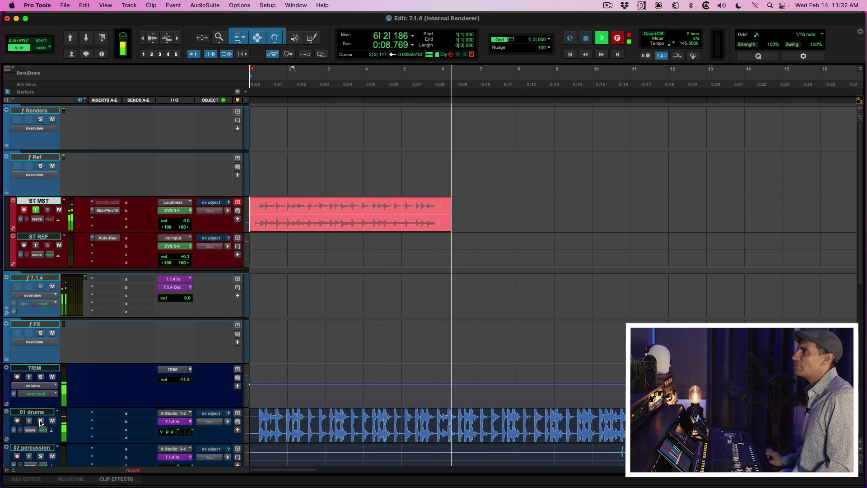
left_click(53, 377)
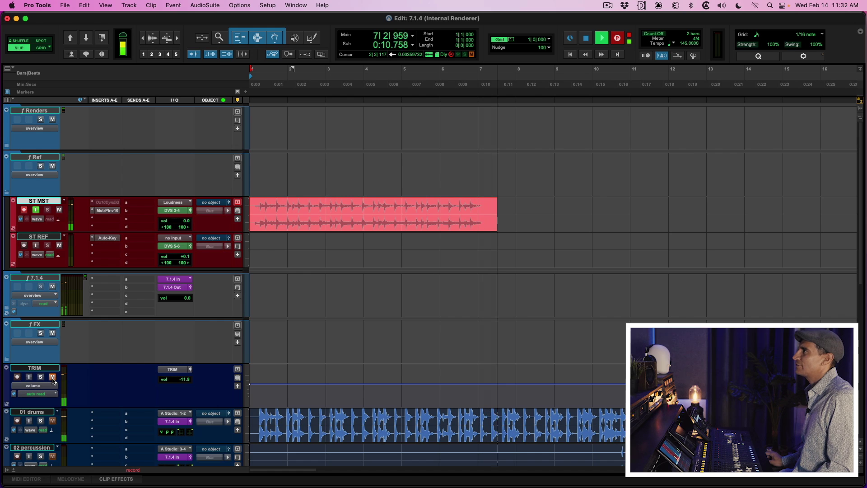
left_click(53, 376)
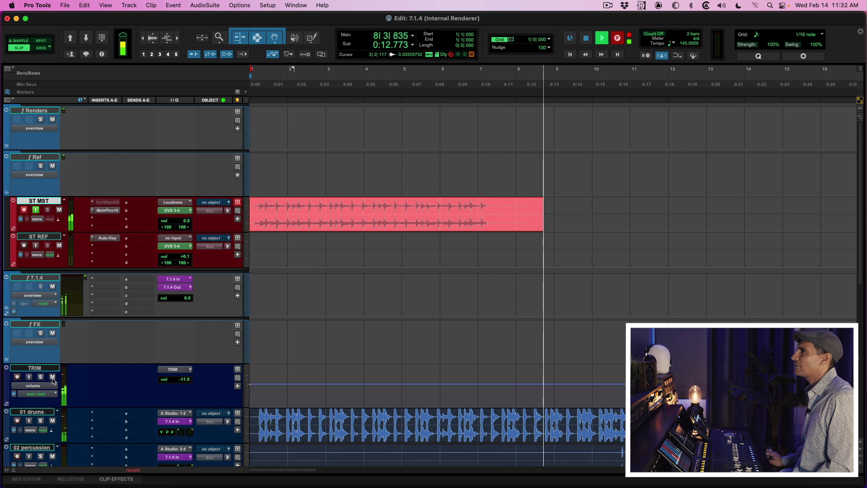
- Boost the TRIM master's volume briefly during the ST MST recording, stop the transport and enlarge the recorded clip's track
left_click_drag(181, 380, 181, 342)
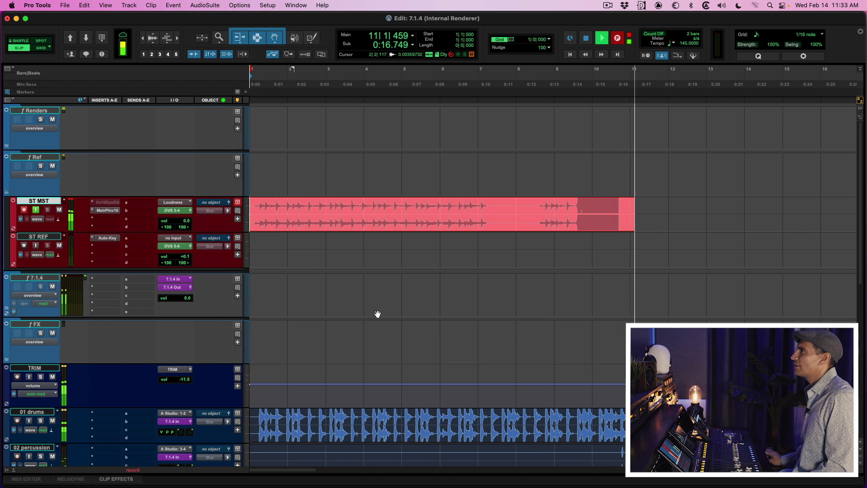
key("space")
left_click(528, 221)
key("ctrl+Up")
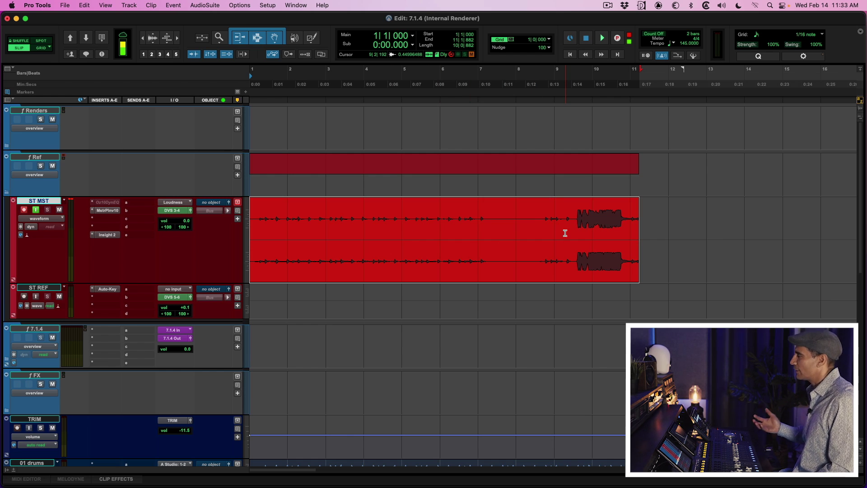
- Check the Master Plan insert on ST MST, and undo the track enlargement and the test recording
left_click(117, 211)
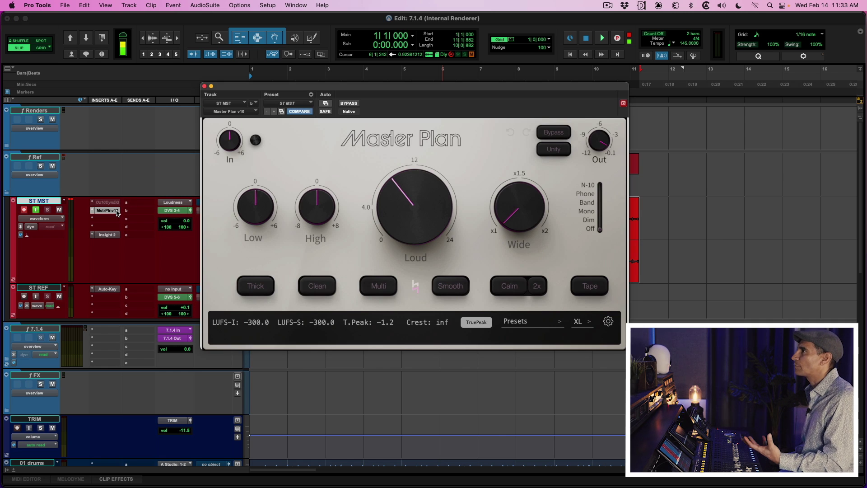
left_click(116, 211)
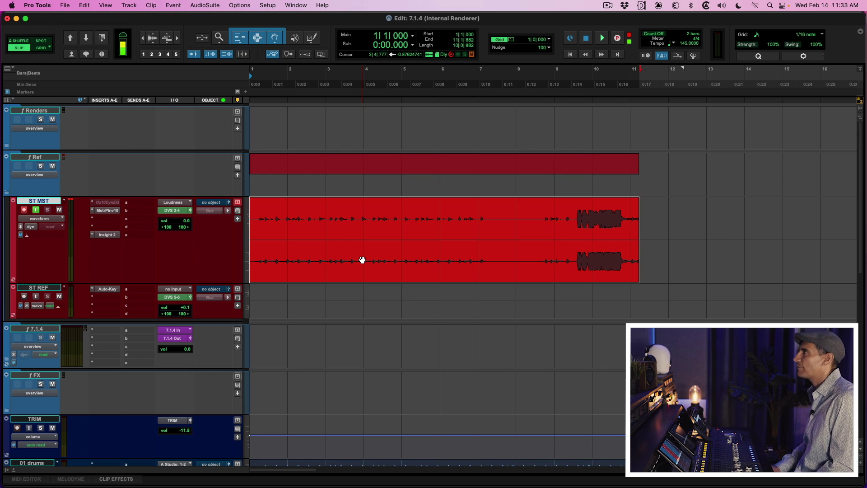
key("super+z")
key("super+z")
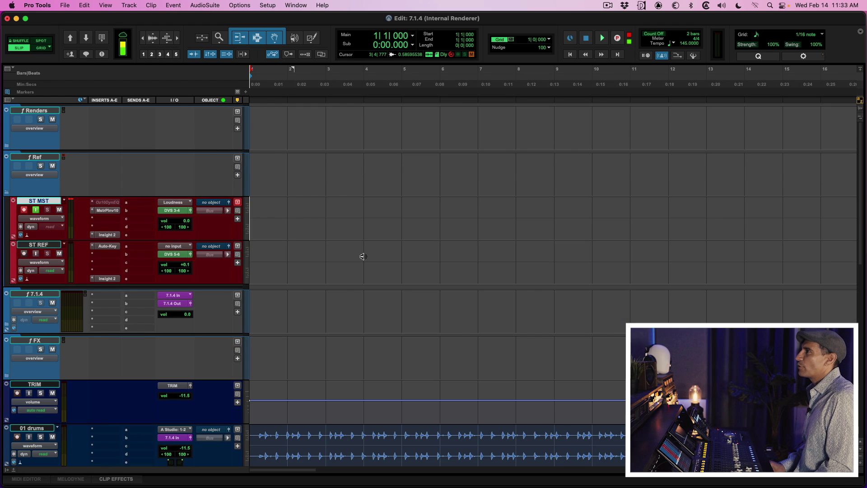
key("super+z")
key("super+shift+a")
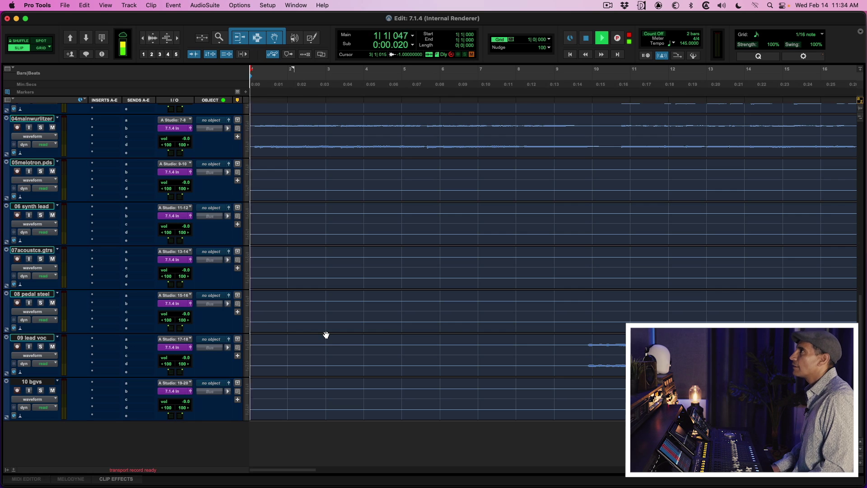
- Enlarge the waveforms and show a longer timeline range to examine the stems during playback, and select the 04mainwurlitzer track
key("super+alt+bracketright")
key("super+alt+bracketright")
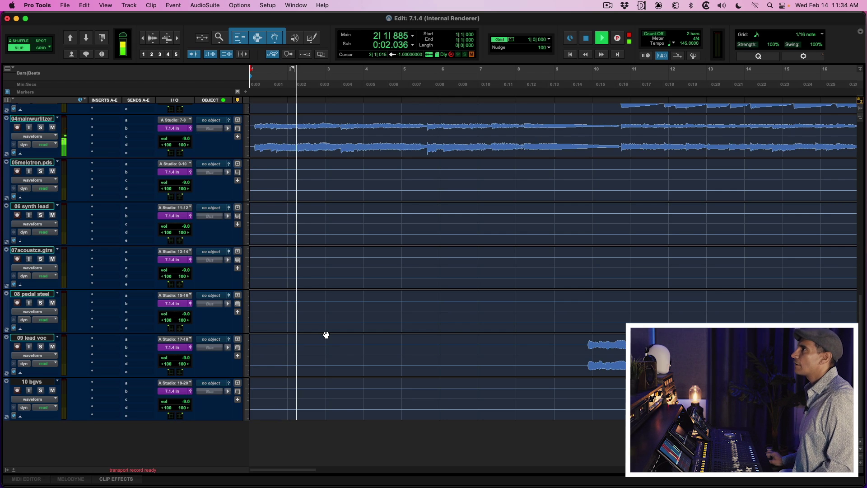
key("super+bracketleft")
key("ctrl+e")
key("ctrl+e")
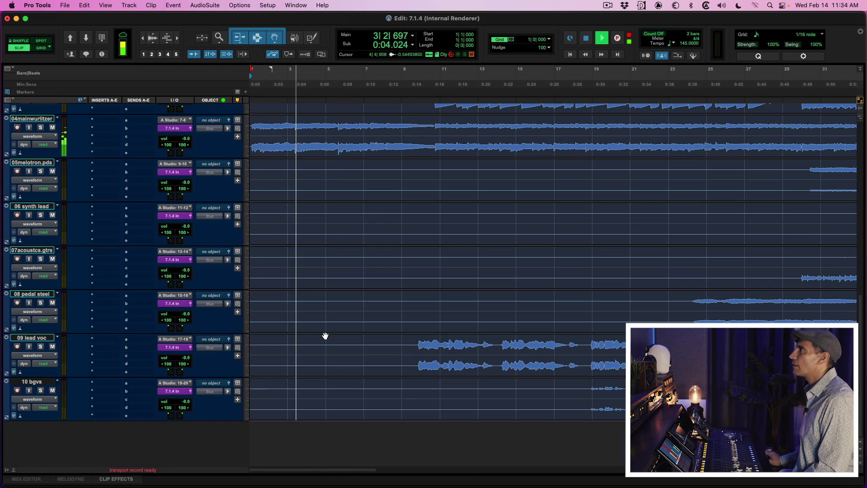
key("super+bracketleft")
scroll(326, 336, "up", 3)
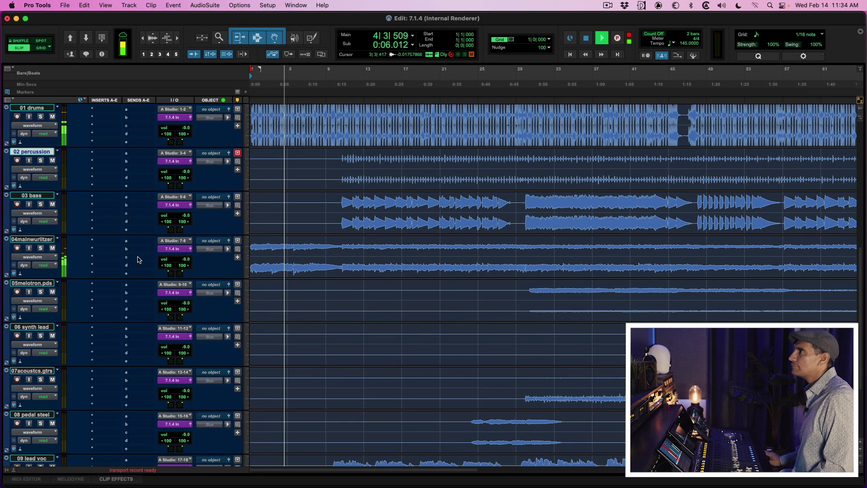
left_click(33, 240)
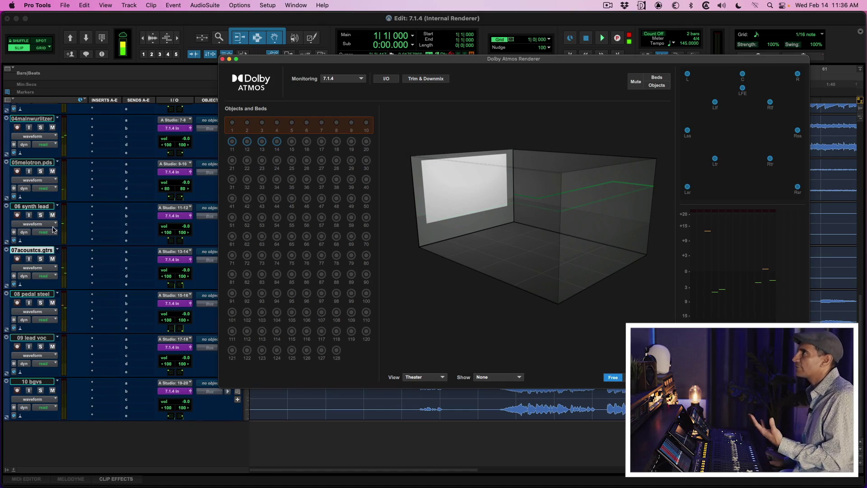
- Close the Dolby Atmos Renderer window and examine the 05melotron.pds track's 7.1.4 panner settings
left_click(222, 60)
scroll(370, 311, "up", 10)
scroll(371, 311, "down", 7)
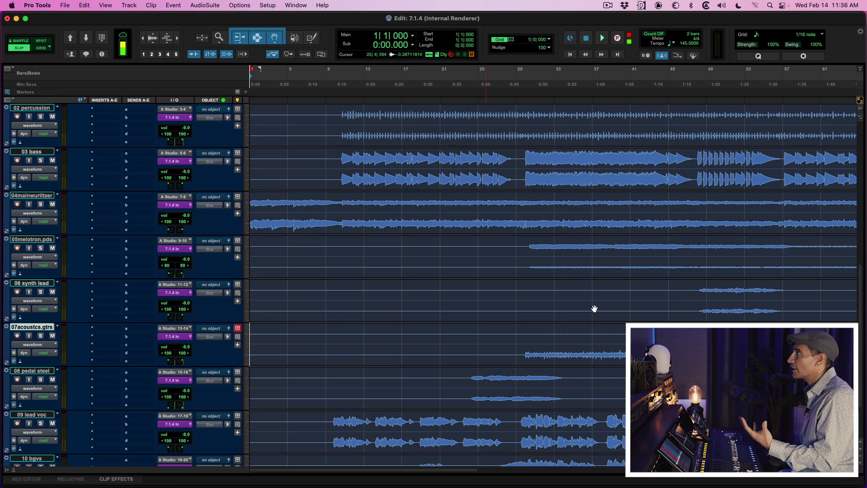
left_click(741, 291)
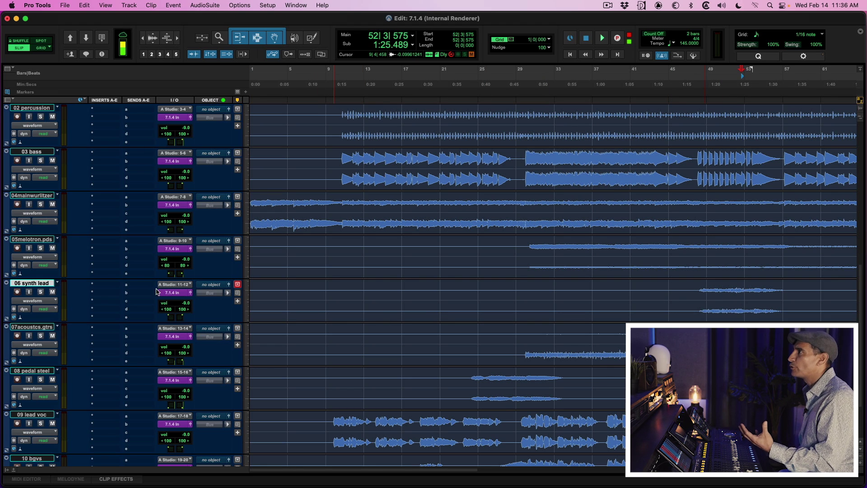
left_click(190, 249)
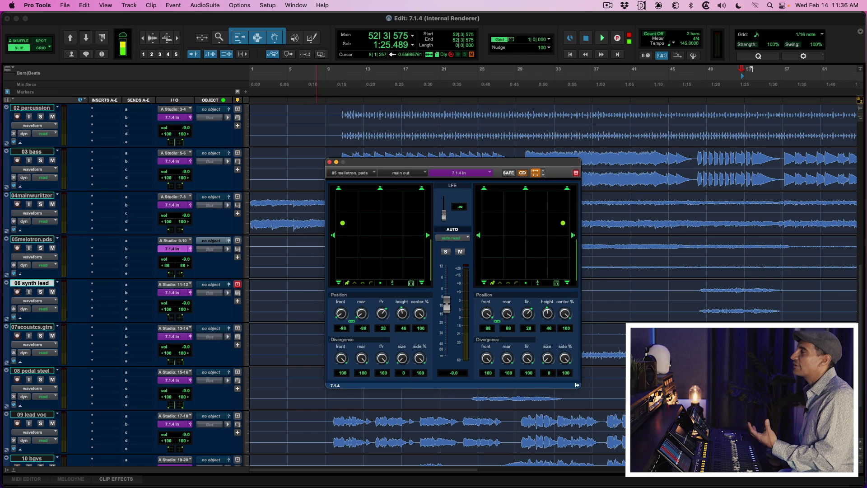
left_click(329, 162)
scroll(373, 336, "up", 10)
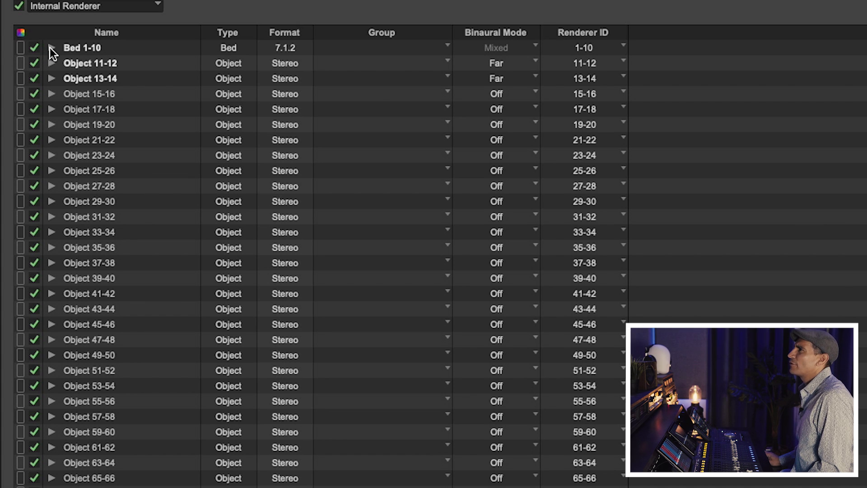
- Expand Bed 1-10 in the Dolby Atmos I/O Setup and set the binaural mode of Objects 11-12 and 13-14 to Near
left_click(51, 48)
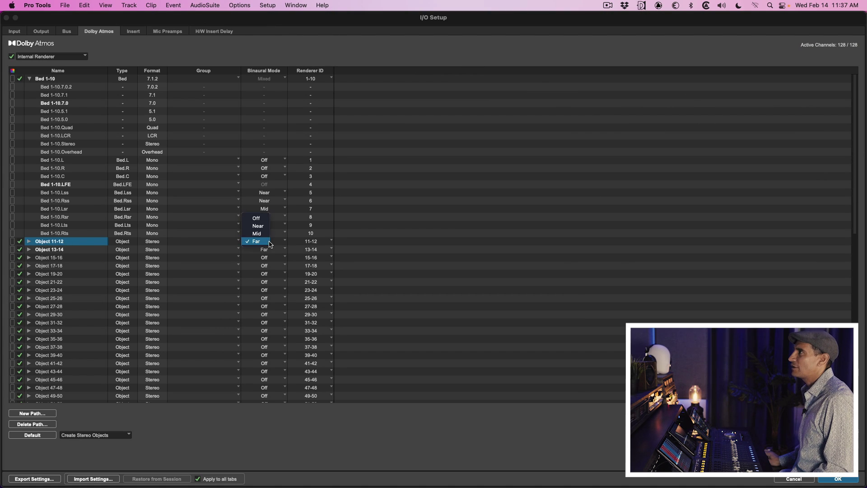
left_click(258, 226)
left_click(265, 248)
left_click(262, 236)
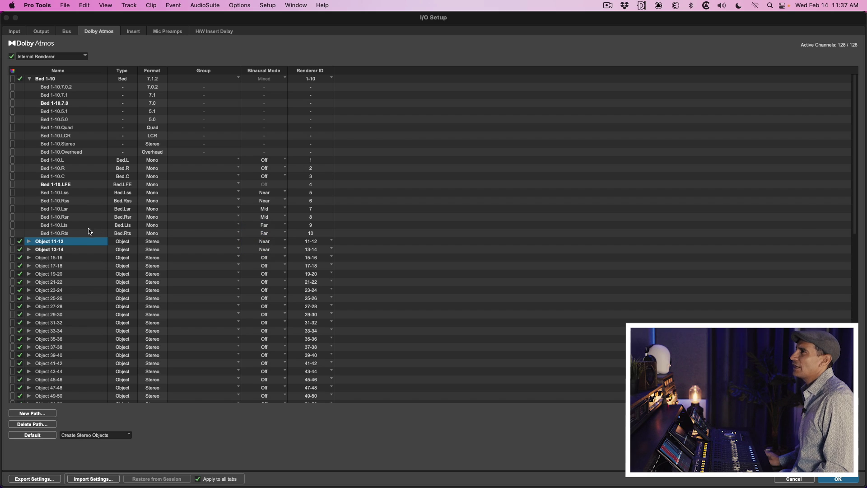
- Set the binaural mode of Bed 1-10.Lts and Bed 1-10.Rts to Off, apply the I/O Setup and close the renderer window
left_click(76, 228)
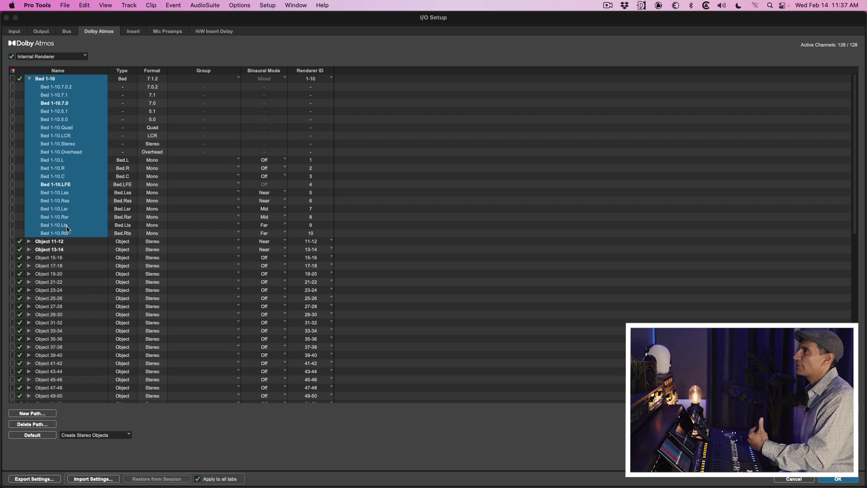
left_click(63, 249)
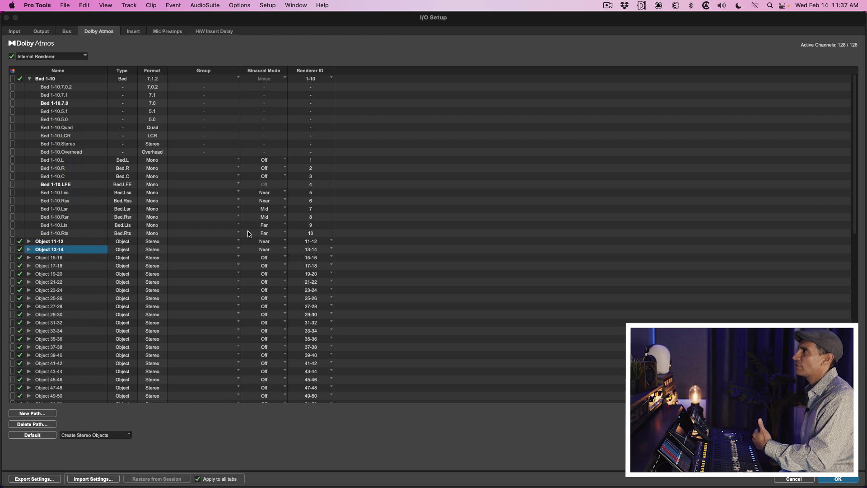
left_click(279, 226)
left_click(256, 202)
left_click(273, 234)
left_click(265, 211)
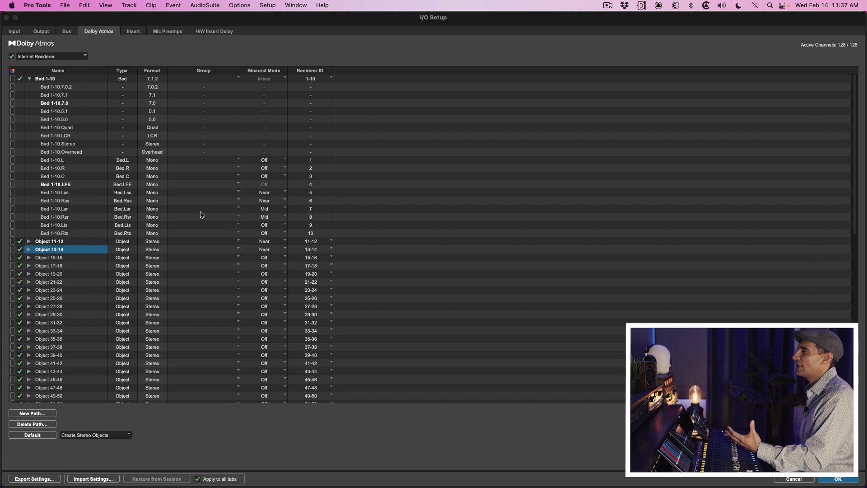
left_click(84, 283)
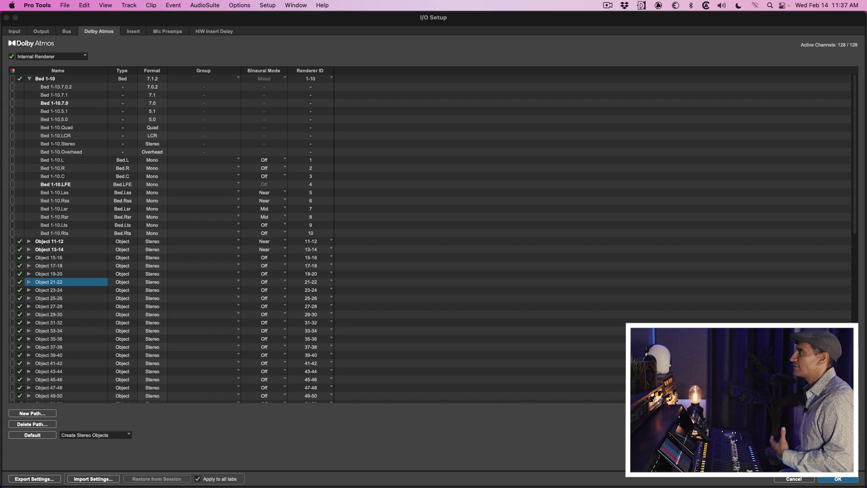
left_click(838, 479)
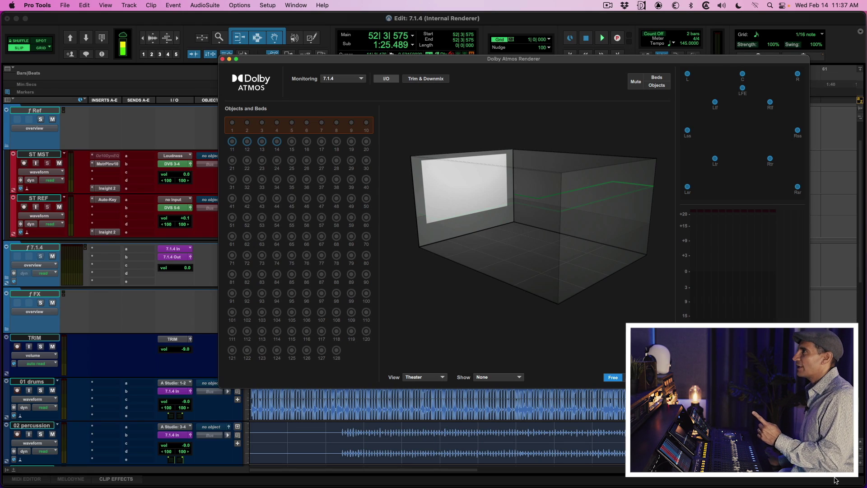
left_click(222, 60)
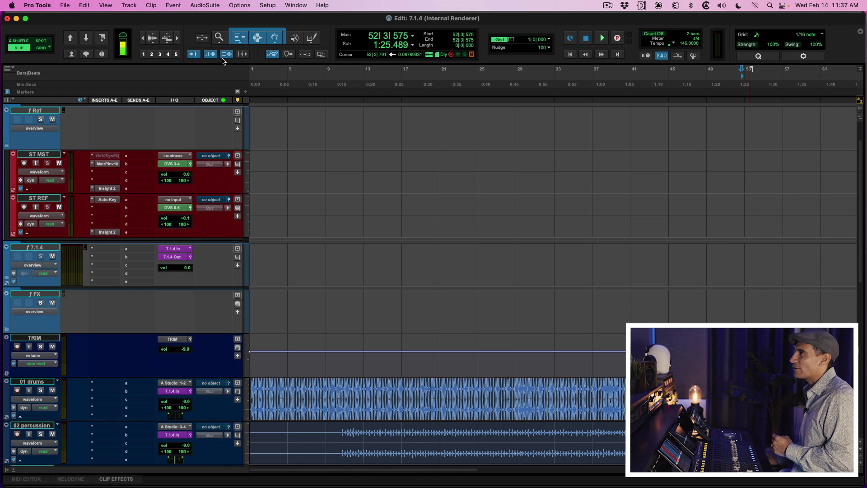
- Collapse the Ref folder and insert Channel Strip in the first insert slot of the 7.1.4 folder
left_click(5, 146)
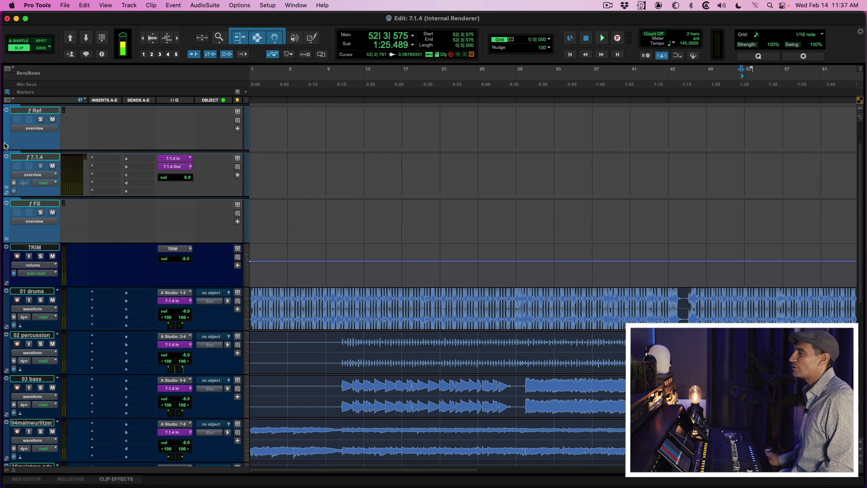
left_click(338, 299)
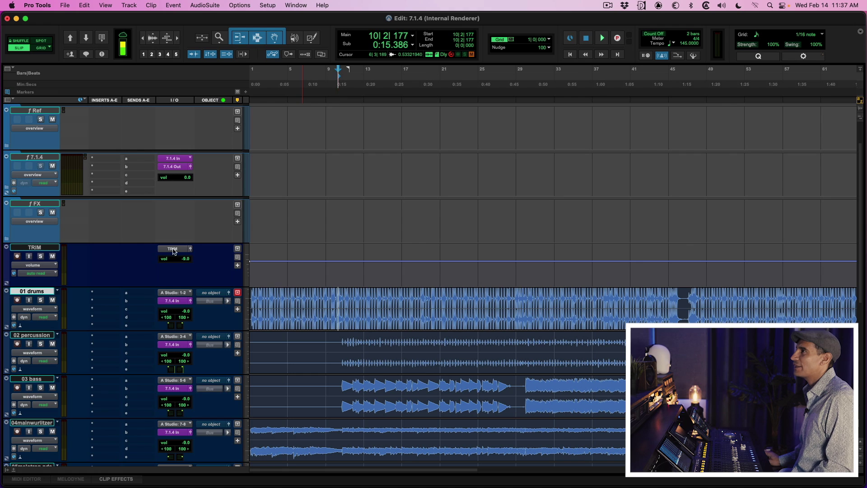
left_click(50, 158)
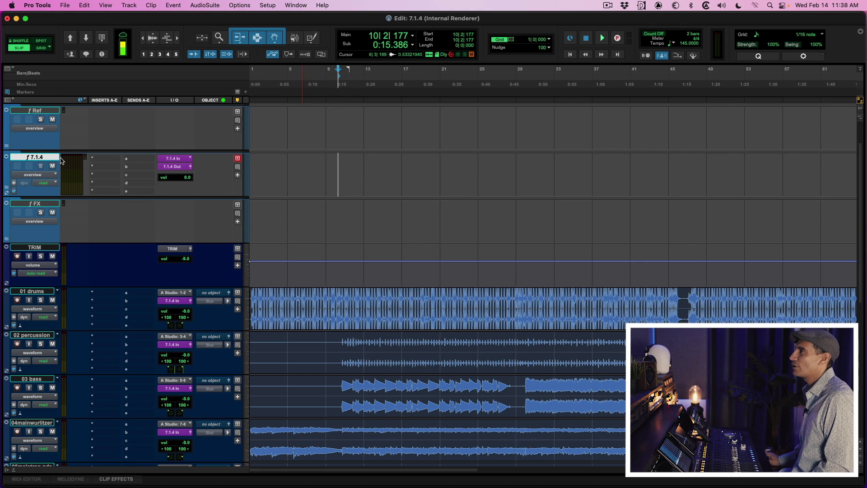
left_click(107, 161)
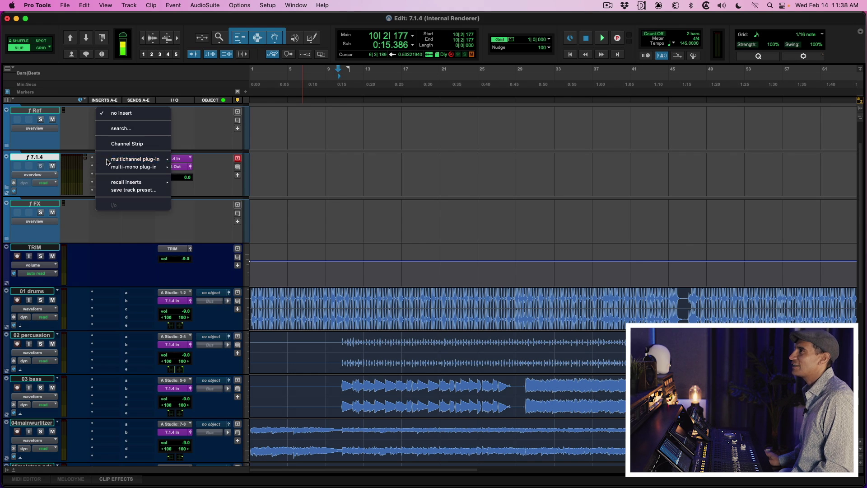
left_click(125, 146)
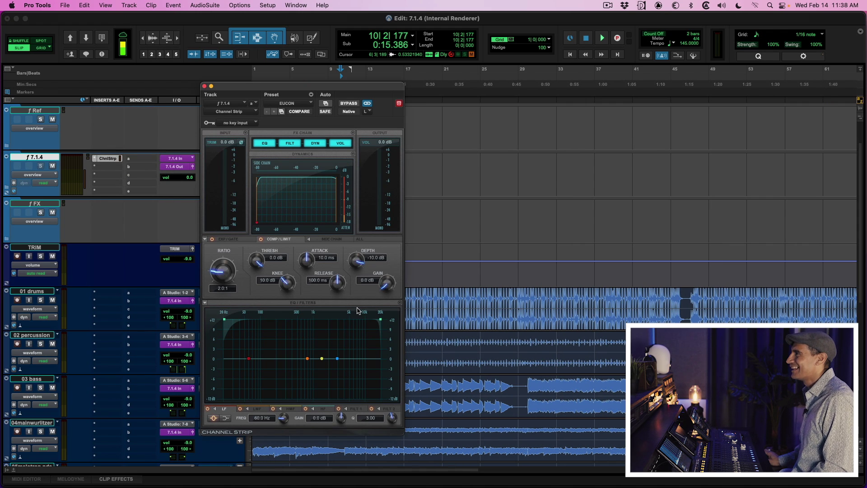
- Test the Channel Strip's low-pass filter at about 270 Hz during playback, return it to 21.0 kHz and stop playback
left_click_drag(380, 320, 281, 325)
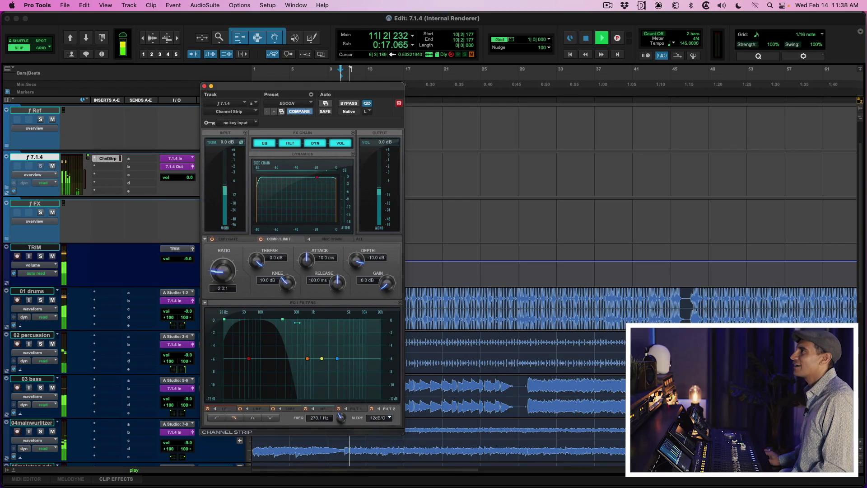
left_click_drag(290, 319, 382, 319)
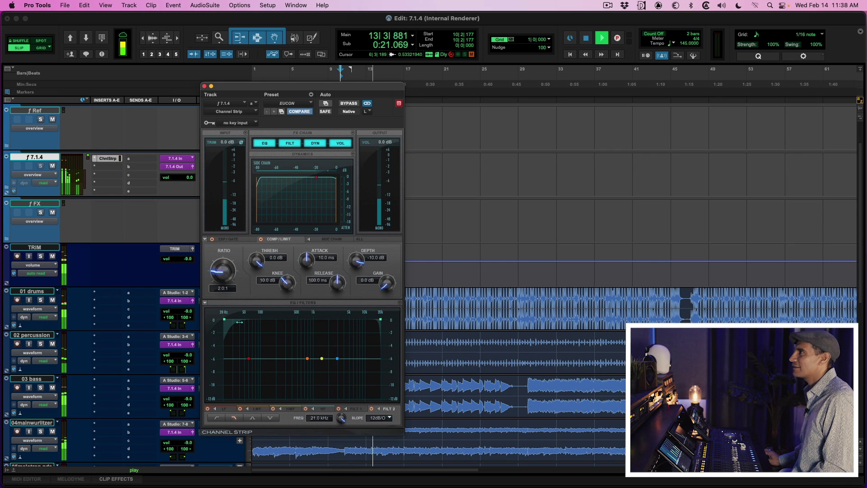
mouse_move(222, 319)
left_mouse_down()
mouse_move(349, 319)
mouse_move(216, 323)
left_mouse_up()
key("space")
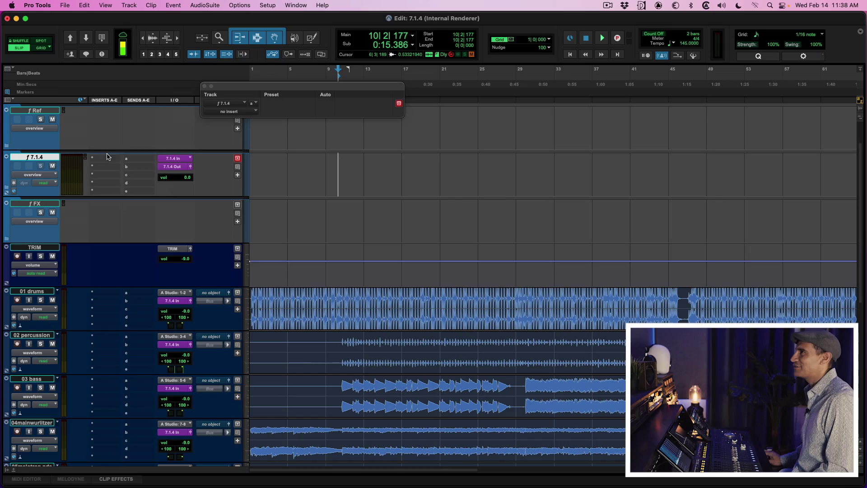
- Insert the mono version of Spectre in the first insert slot of the 7.1.4 folder
left_click(107, 159)
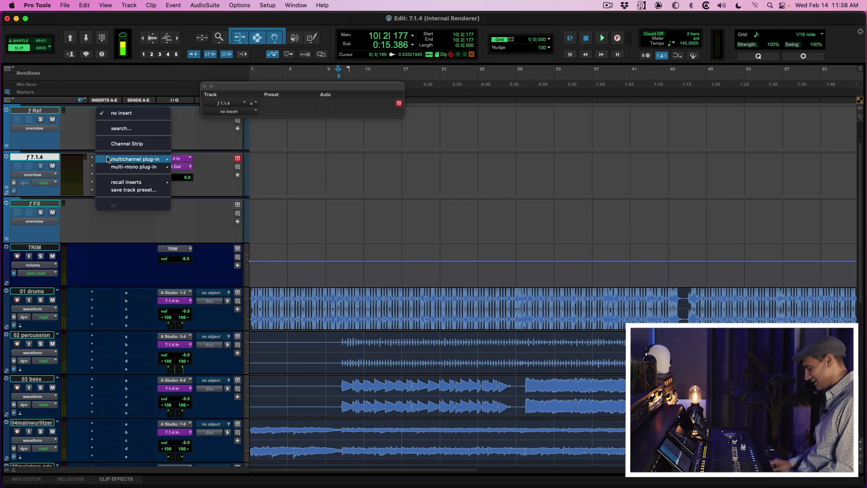
type("SPECTR")
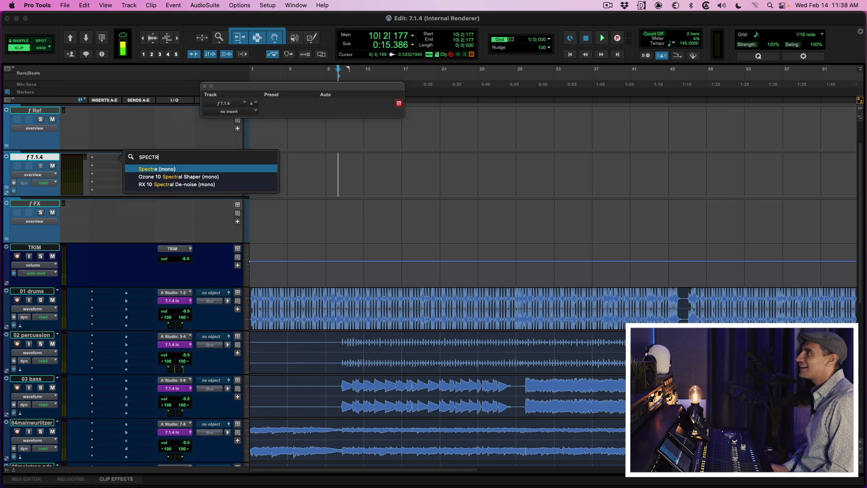
key("Escape")
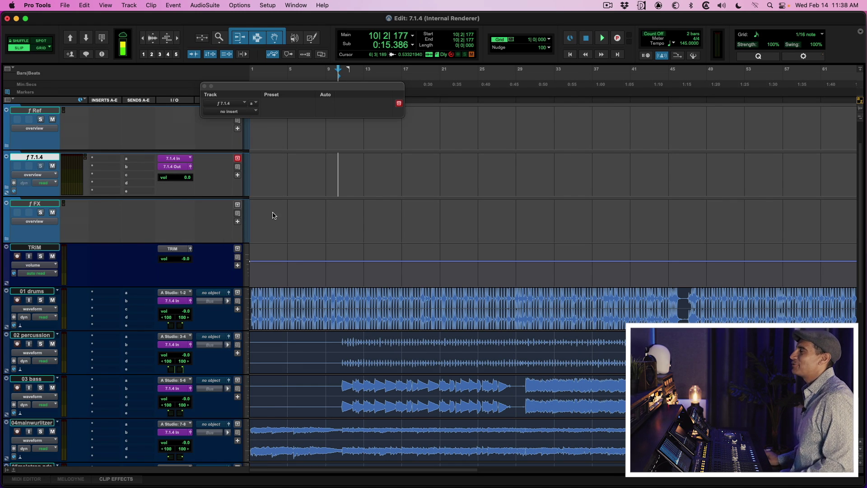
- Boost Spectre's bands during playback: 1.80 dB at 3.25 kHz, and 0.58 dB at 479.0 Hz and 72.76 Hz
key("space")
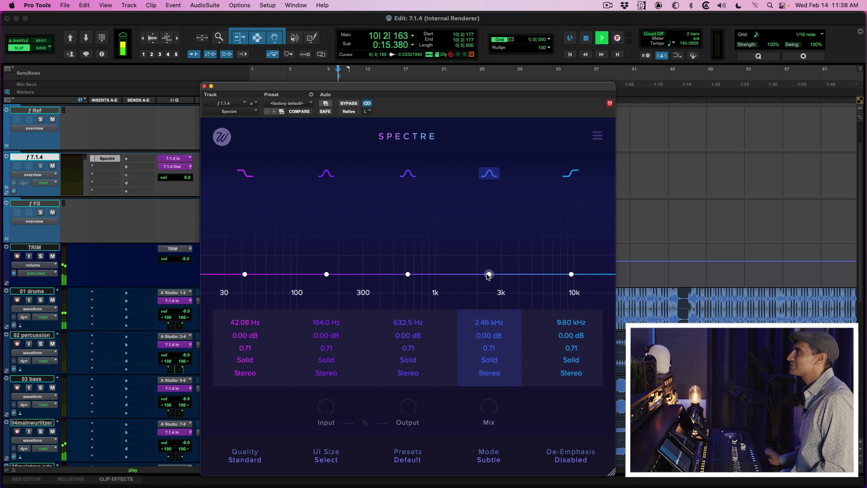
left_click_drag(489, 274, 506, 266)
left_click_drag(409, 275, 391, 270)
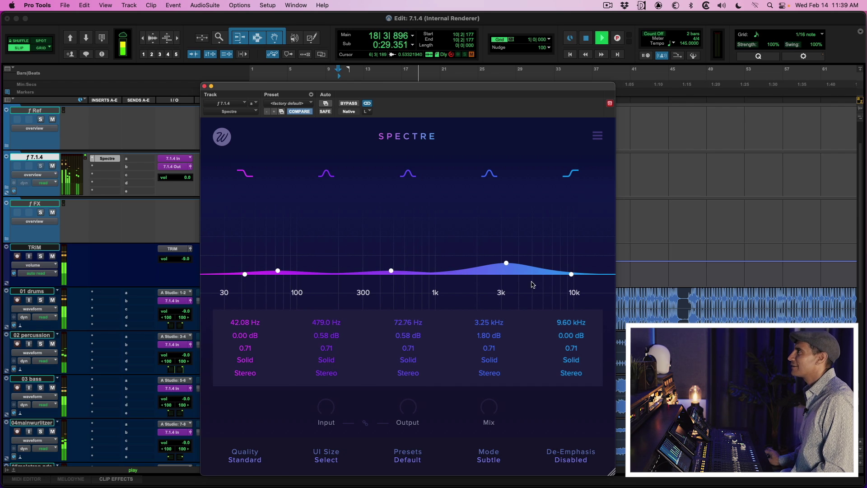
- Boost Spectre's highest band 2.37 dB at 6.58 kHz and stop playback
left_click_drag(571, 274, 551, 261)
key("space")
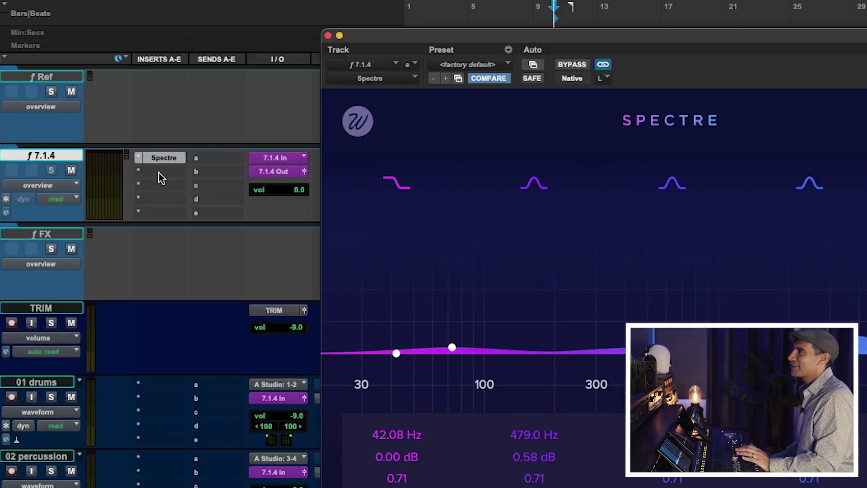
- Insert Pulsar 8200 in the second insert slot of the 7.1.4 folder after browsing the multichannel and multi-mono plug-in categories
left_click(105, 170)
mouse_move(167, 175)
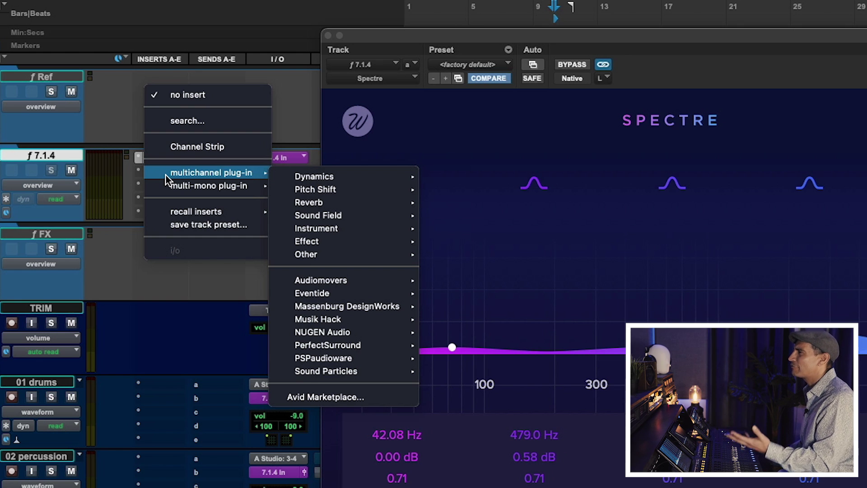
mouse_move(378, 174)
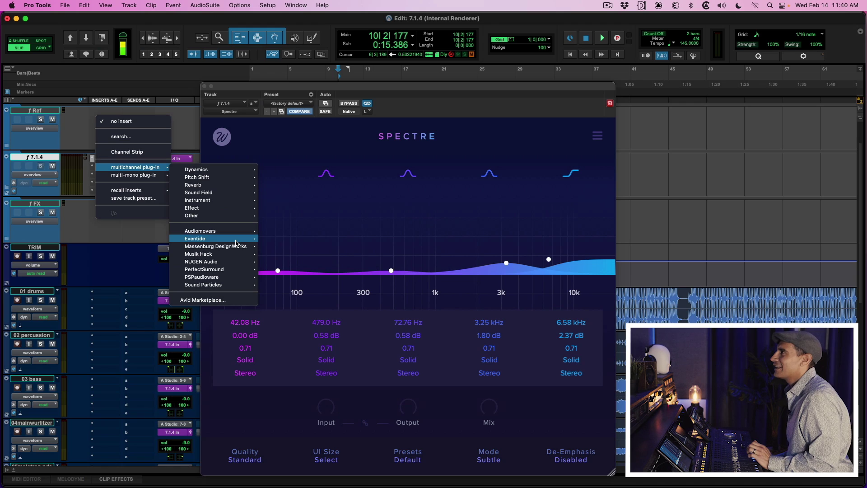
mouse_move(361, 218)
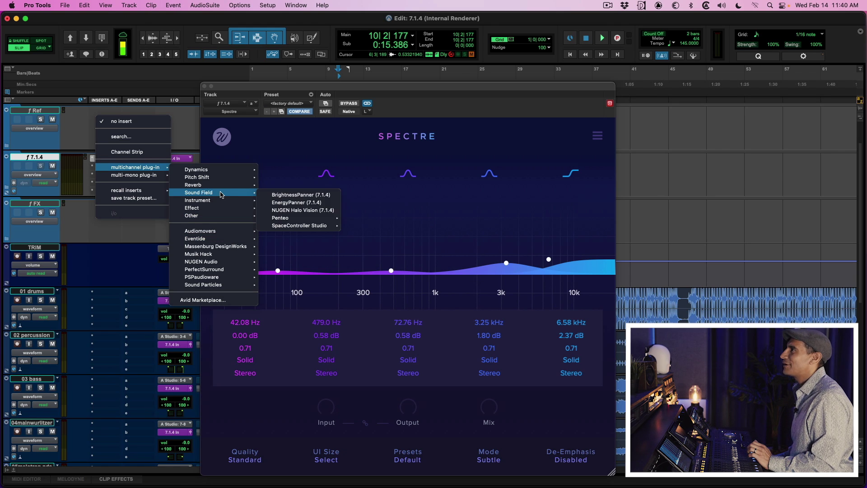
mouse_move(226, 214)
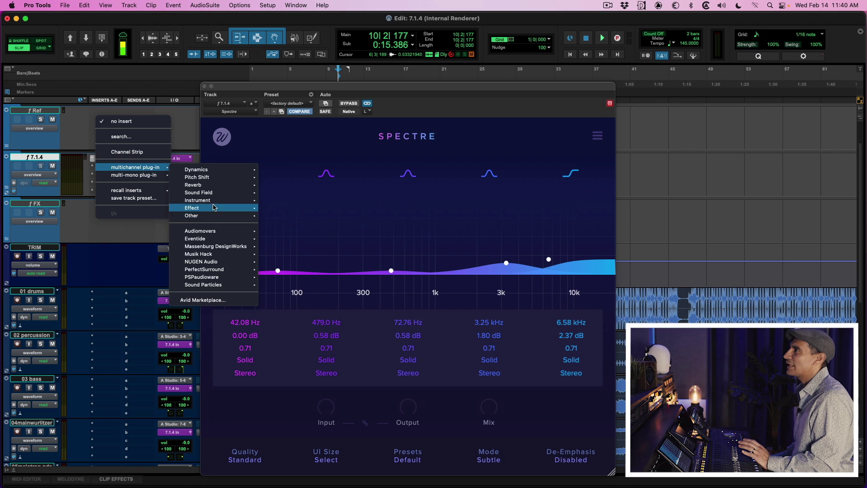
mouse_move(167, 177)
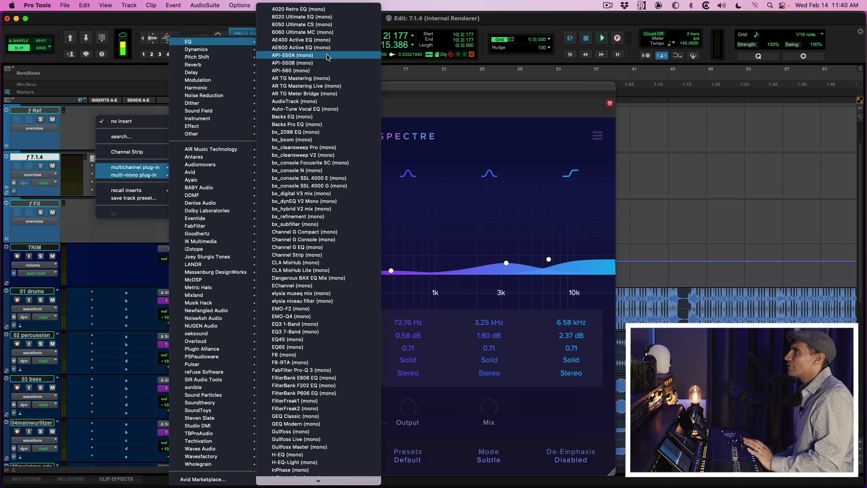
left_click(151, 138)
type("spec")
key("Escape")
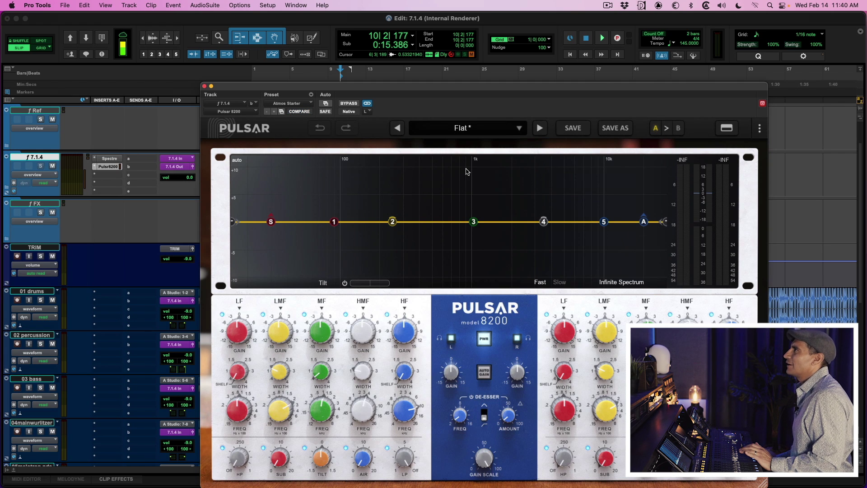
left_click_drag(421, 93, 383, 74)
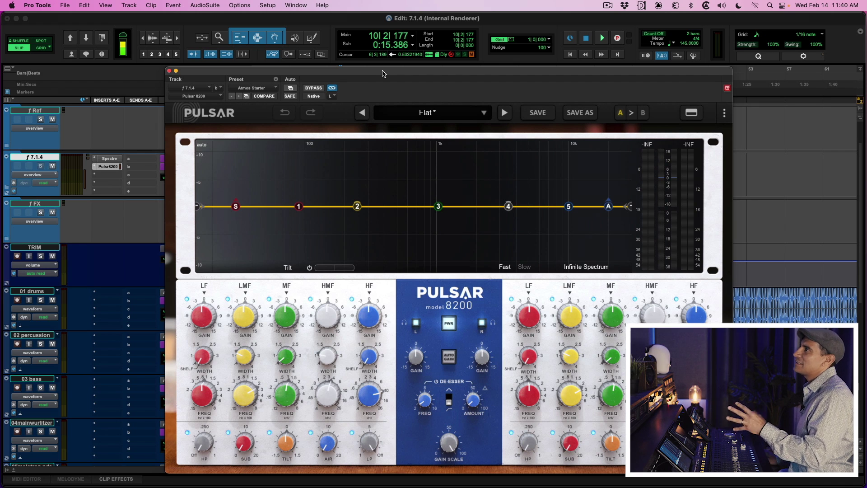
- Remove Spectre from the 7.1.4 folder and move Pulsar 8200 into the first insert slot
left_click(95, 160)
left_click(113, 161)
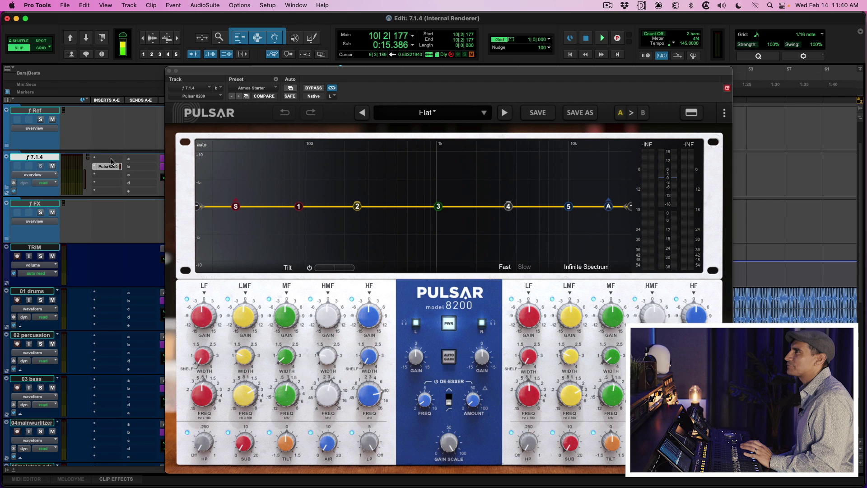
left_click_drag(108, 166, 108, 159)
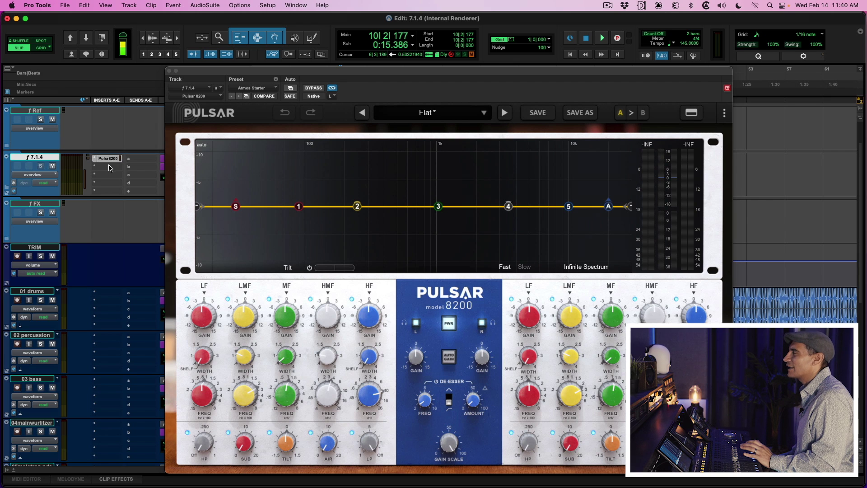
left_click_drag(409, 68, 366, 36)
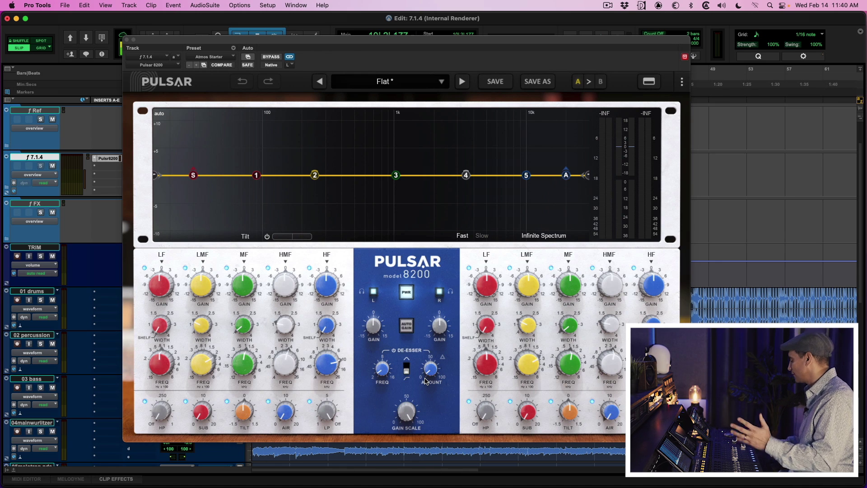
- During playback, lower Pulsar 8200's low-pass filter and set sub to +1.3 dB, tilt to +0.3 dB/oct and air to +8.4 dB
key("space")
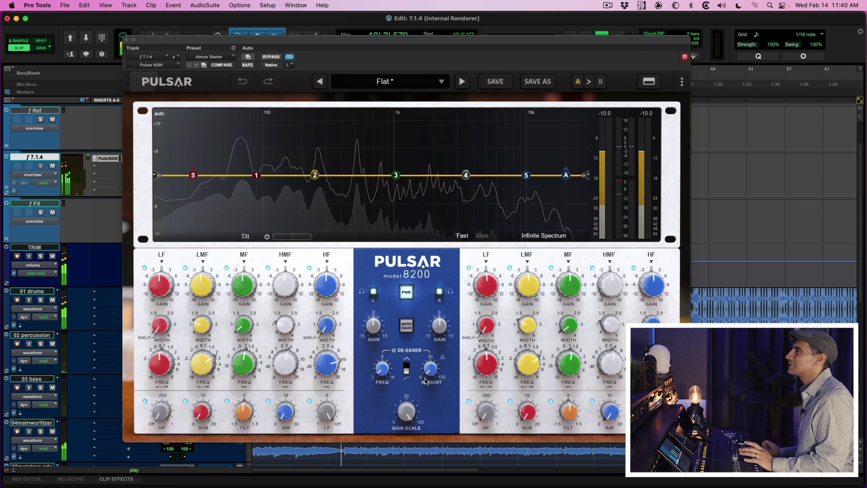
left_click_drag(328, 412, 333, 429)
left_click_drag(161, 416, 160, 417)
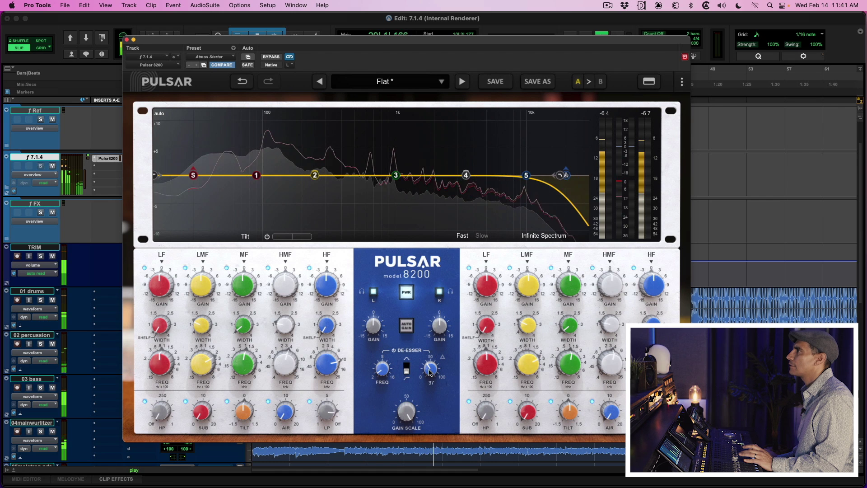
left_click_drag(282, 413, 247, 416)
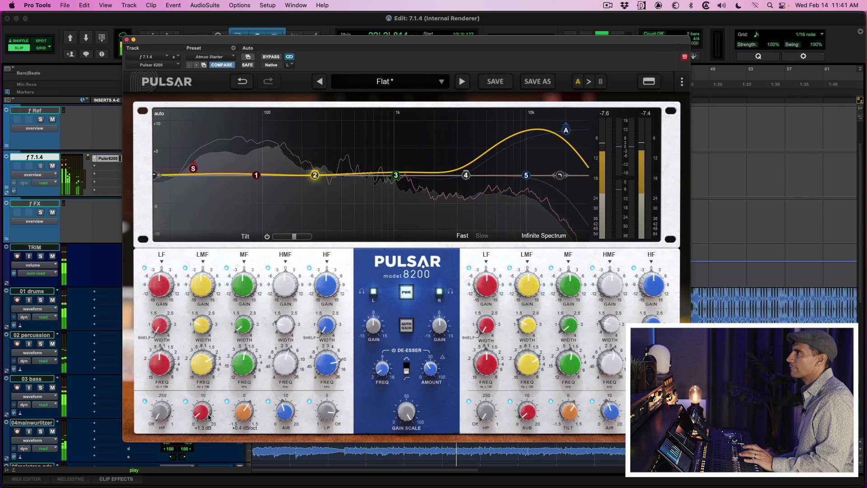
left_click_drag(284, 413, 283, 422)
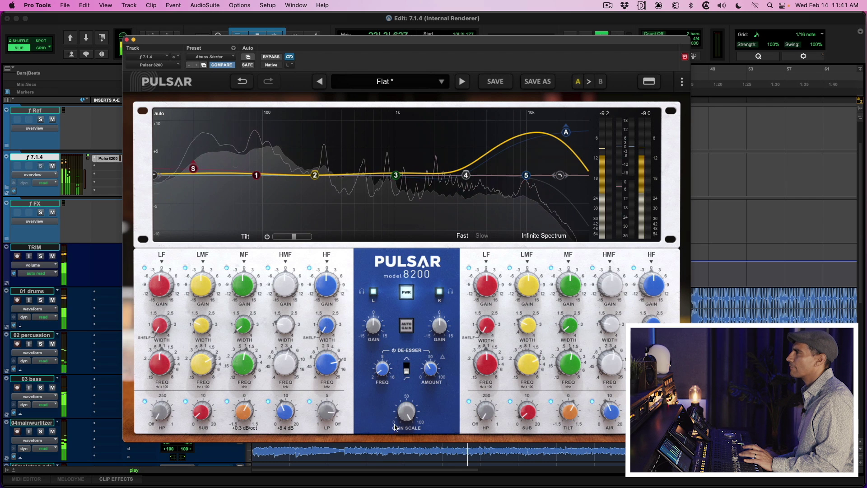
- Reduce Pulsar 8200's gain scale, compare the sound with the EQ off and on, and stop playback
left_click_drag(406, 412, 408, 298)
left_click(408, 296)
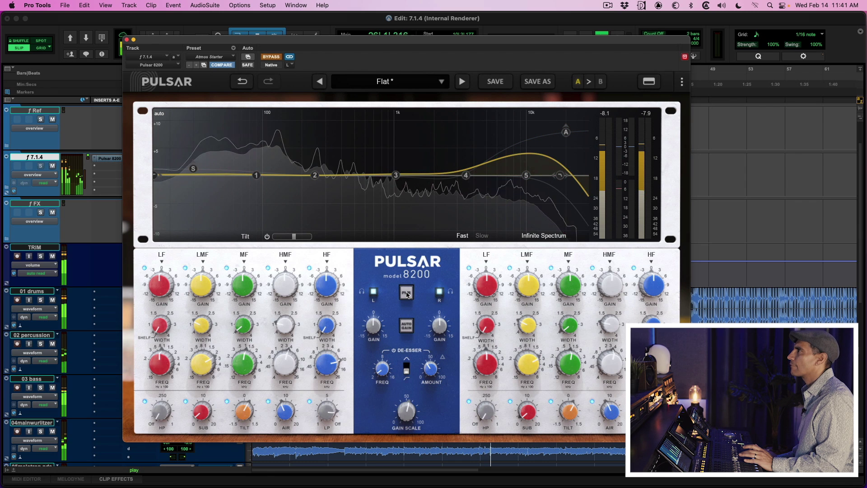
left_click(407, 295)
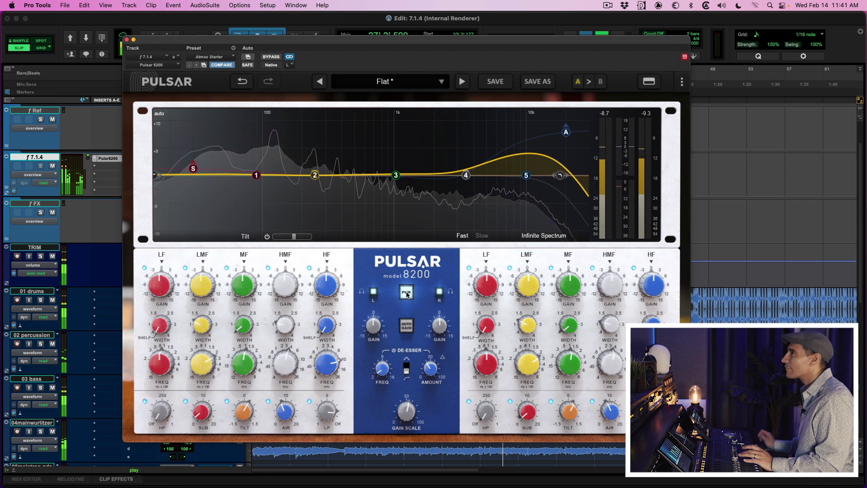
key("space")
- Replace Pulsar 8200 with the mono version of FabFilter Saturn 2 in the 7.1.4 folder's first insert slot
left_click(95, 160)
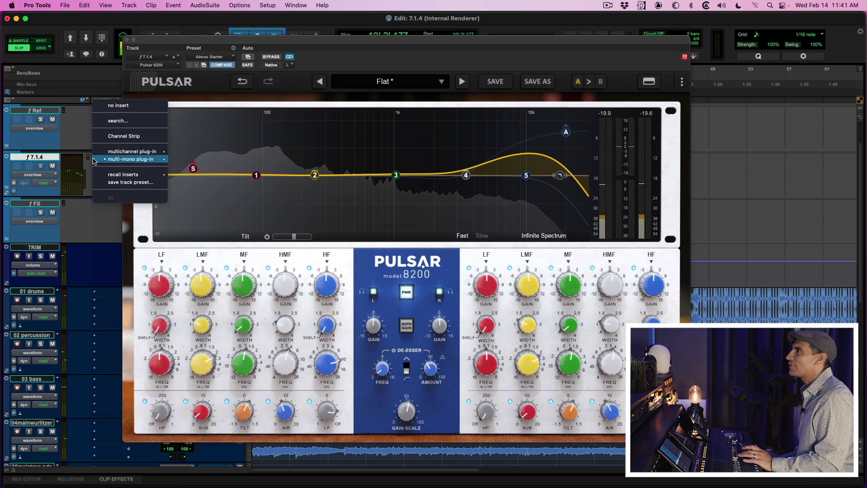
type("SATURN")
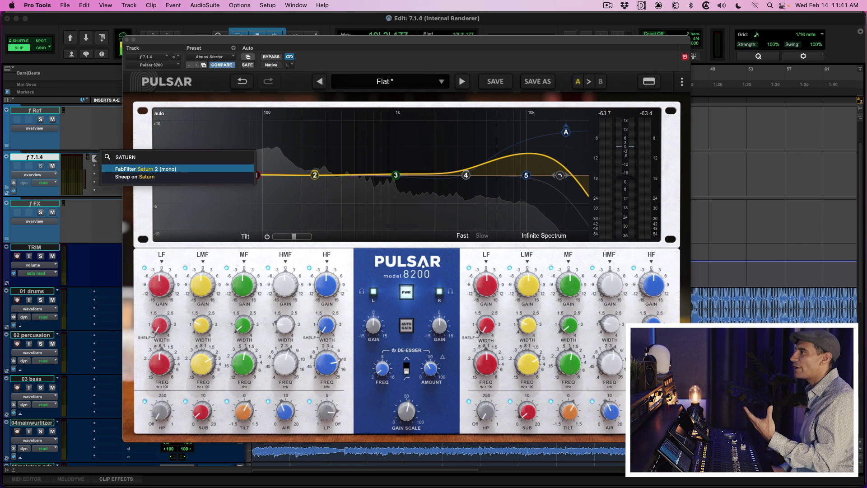
key("Escape")
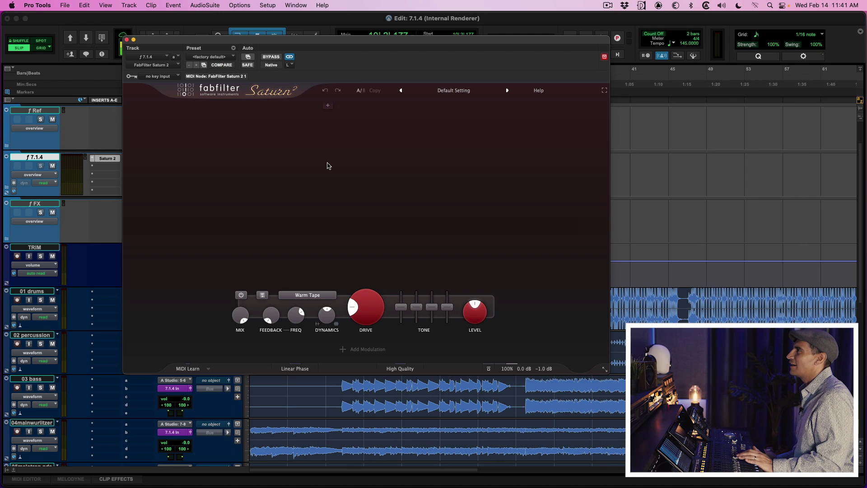
- Load the Faster Master (flat) preset from the APM category in Saturn 2
left_click(454, 91)
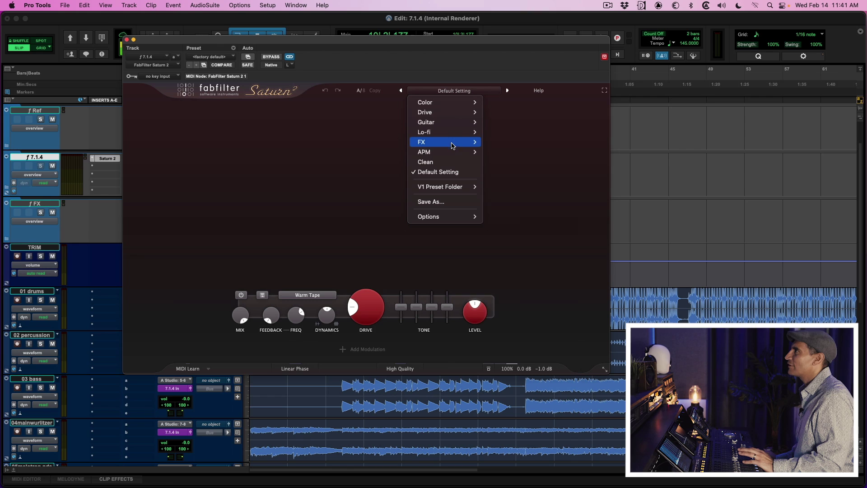
mouse_move(454, 151)
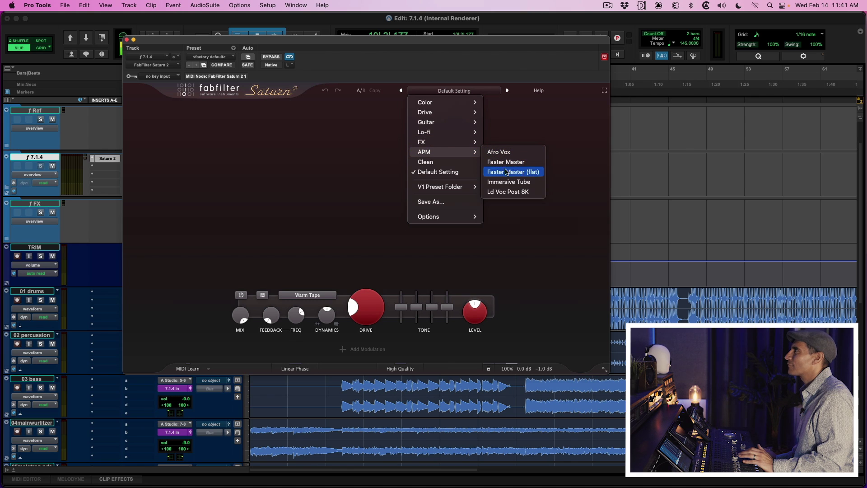
left_click(520, 173)
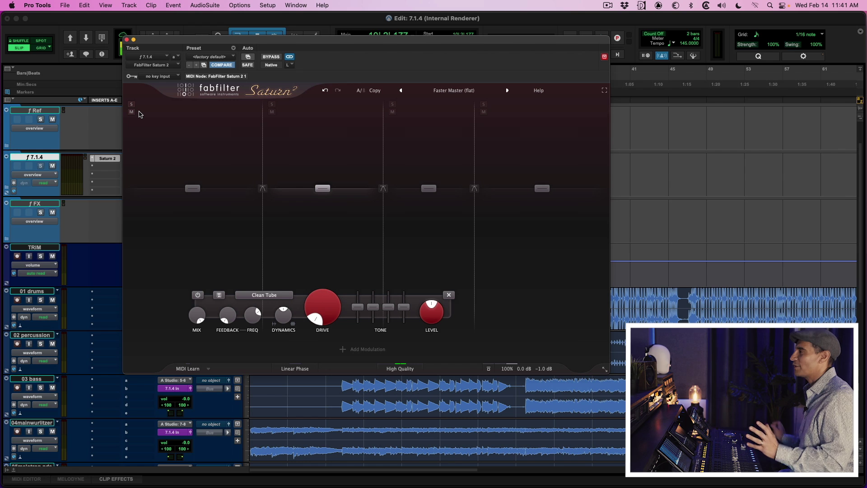
- Play the mix through Saturn 2, inspect its bands, check the Dolby Atmos Renderer's metering and stop playback
key("space")
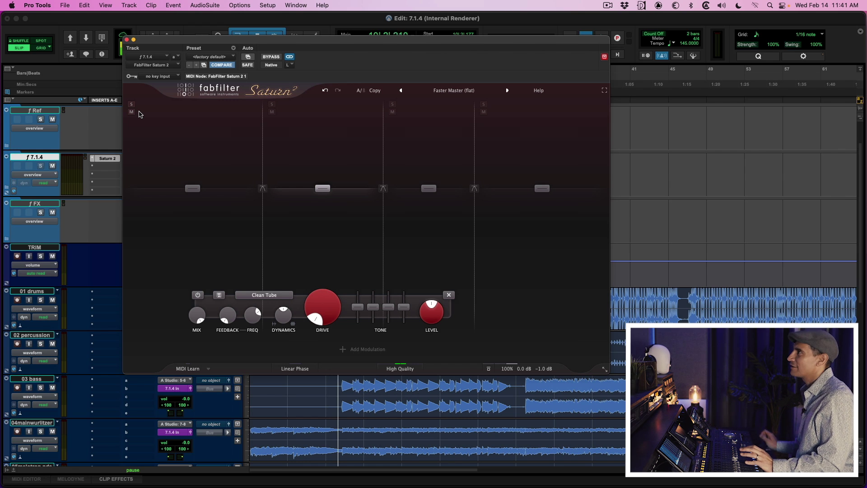
left_click(525, 134)
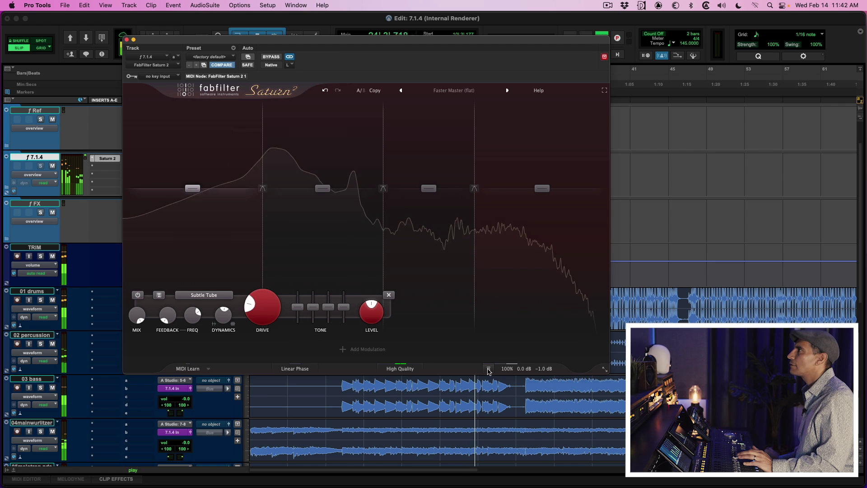
key("super+alt+r")
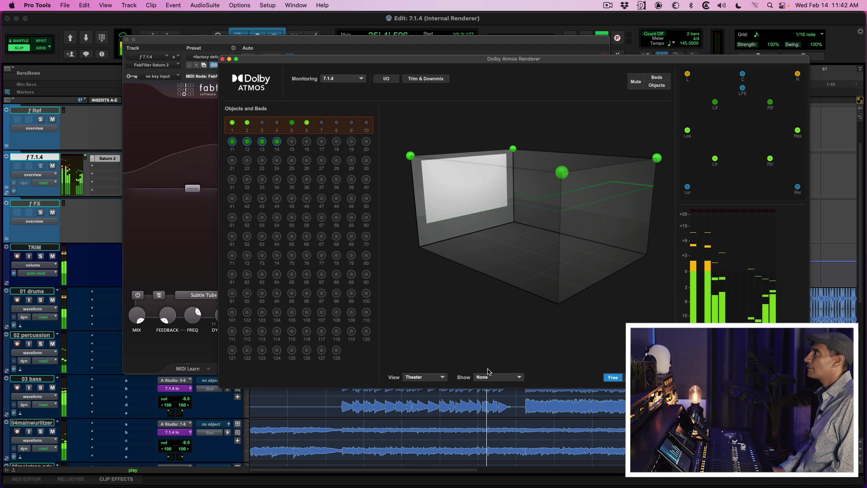
key("super+alt+r")
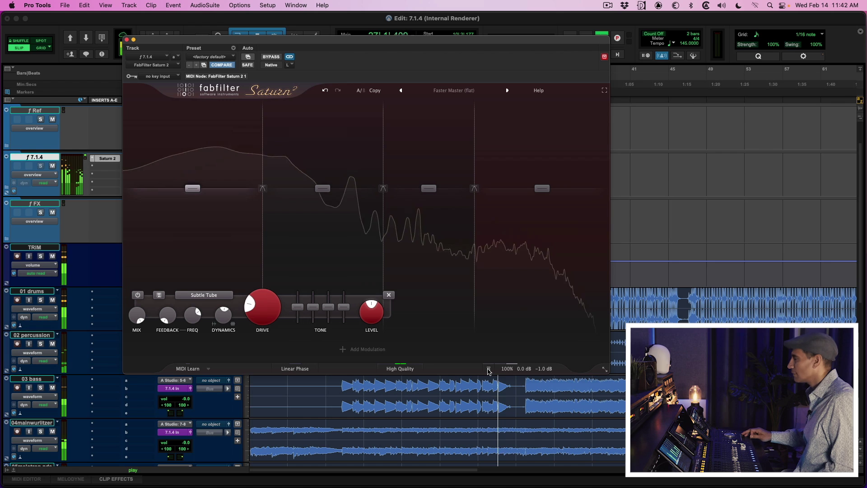
key("space")
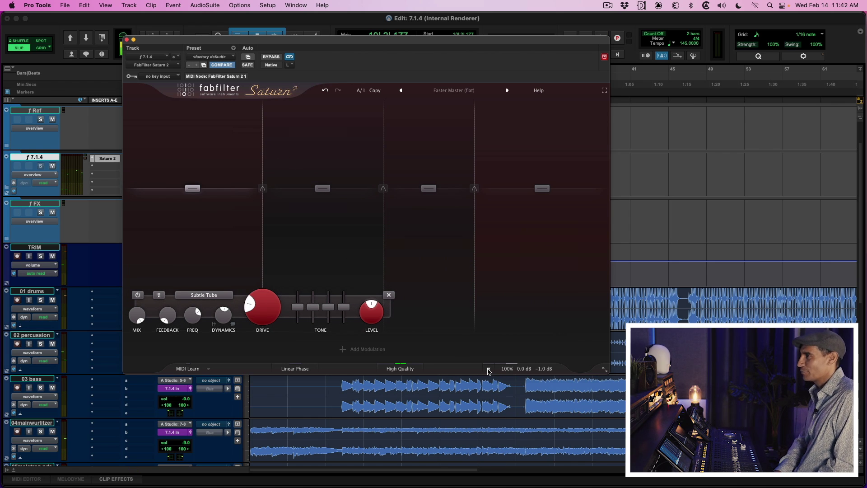
- Close and deactivate Saturn 2, and audition the 01 drums track soloed from the session start
key("super+w")
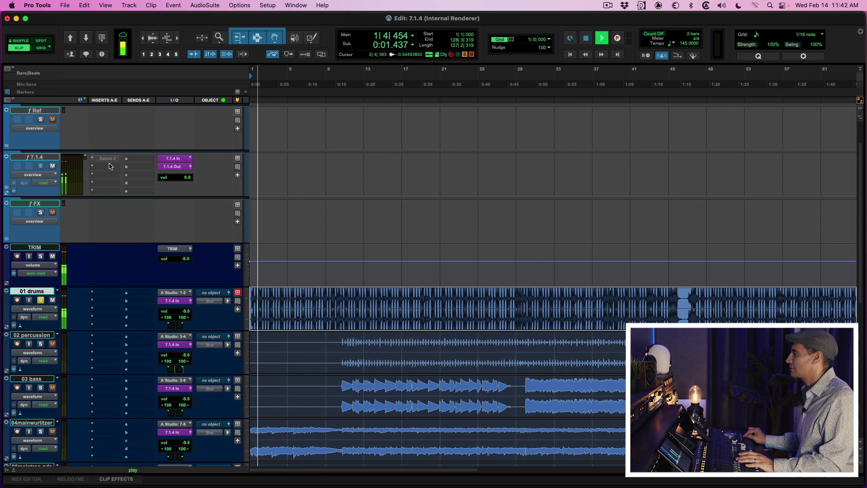
key("space")
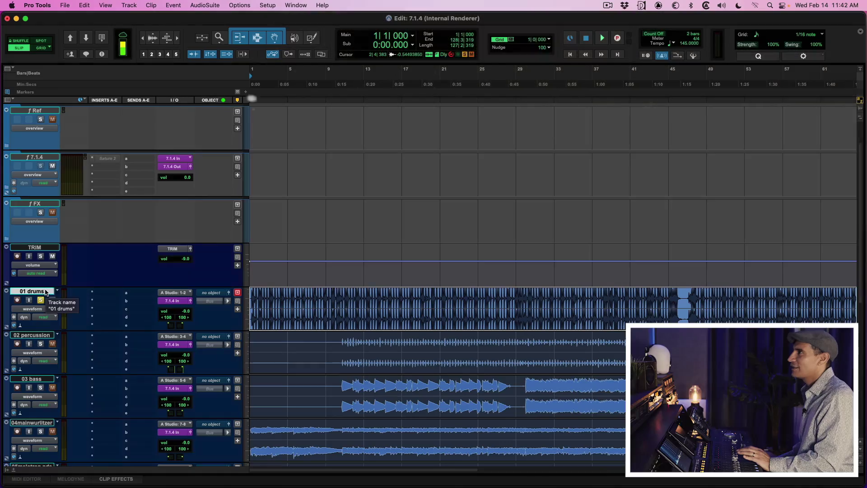
- Duplicate the 01 drums track once with all its data and check the duplicate's panner
right_click(47, 291)
left_click(86, 440)
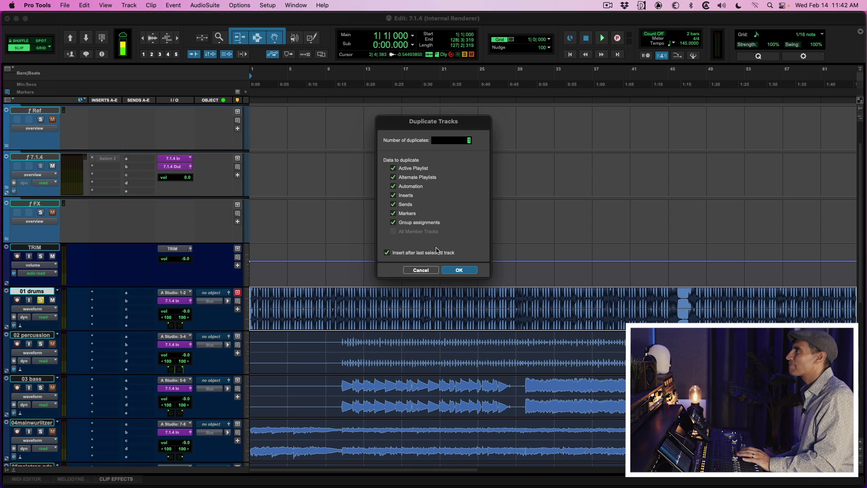
key("Return")
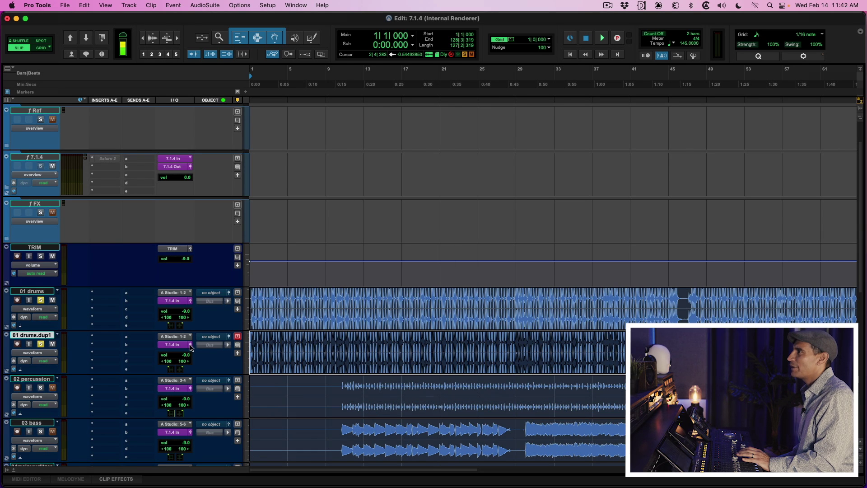
left_click(190, 345)
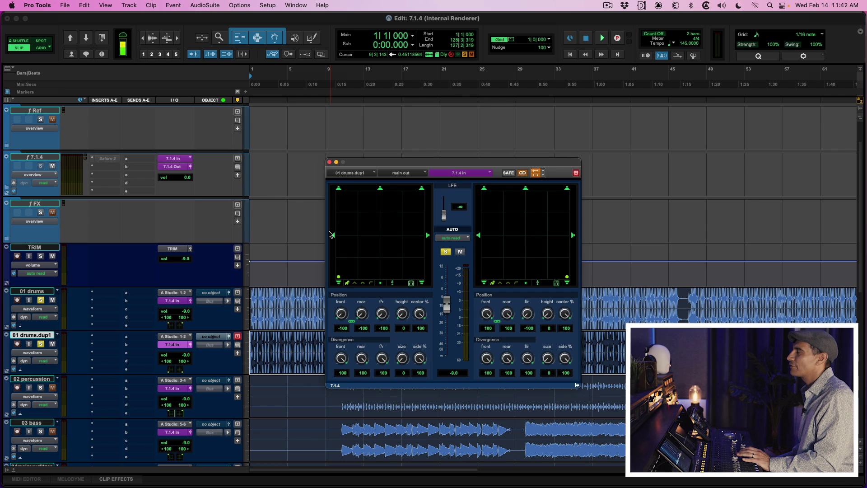
left_click(329, 162)
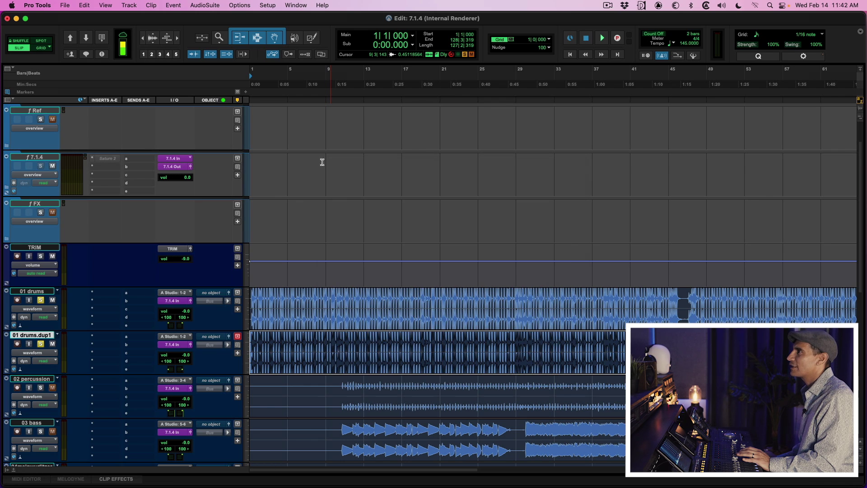
- Add the MPX 1-2 (Stereo) hardware I/O insert to the 01 drums.dup1 track and audition it briefly
left_click(105, 341)
mouse_move(140, 383)
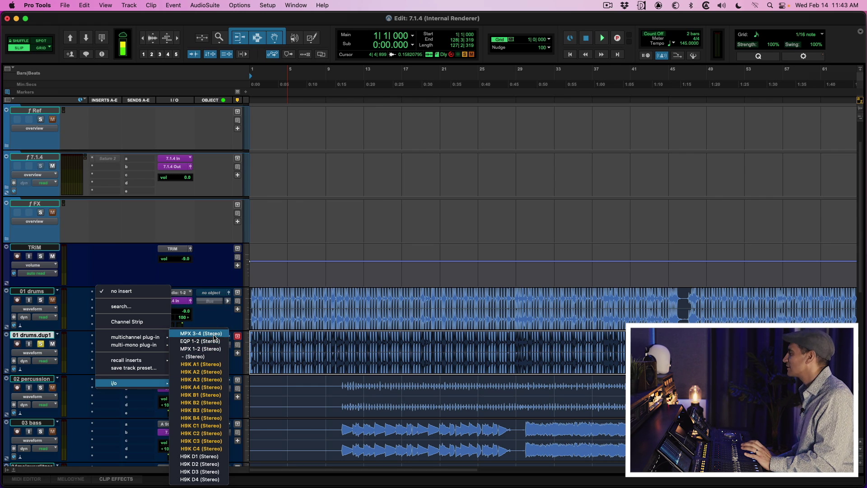
left_click(210, 349)
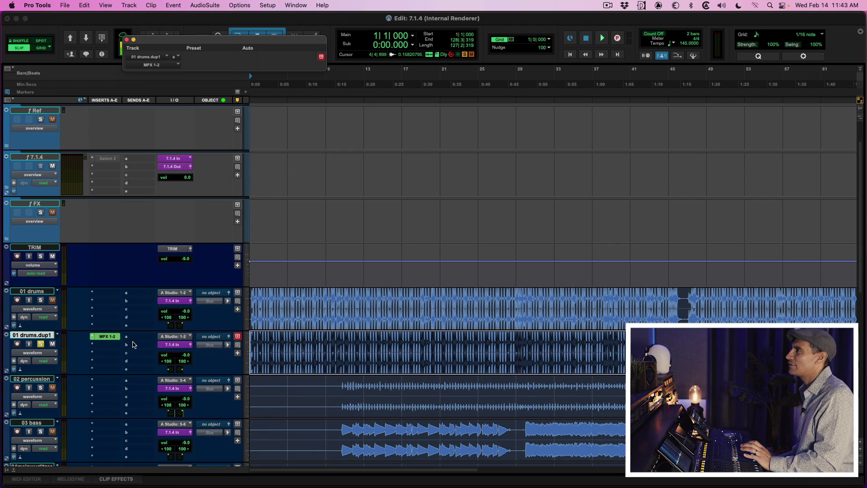
left_click(113, 338)
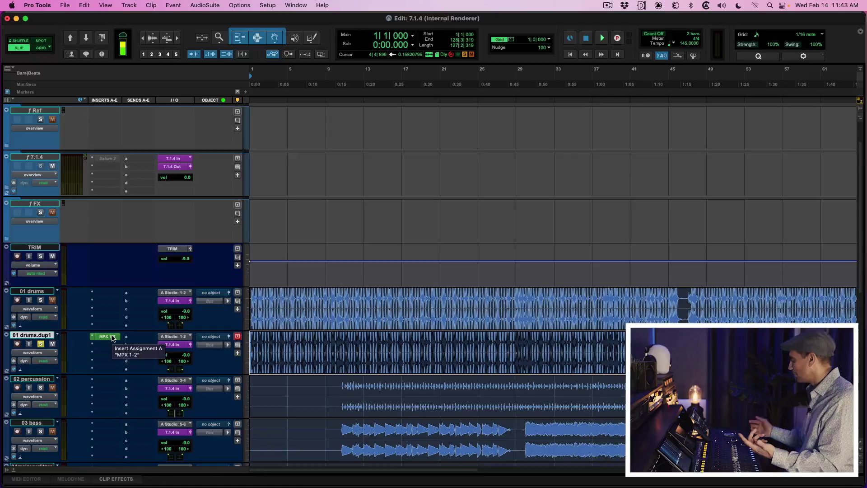
key("space")
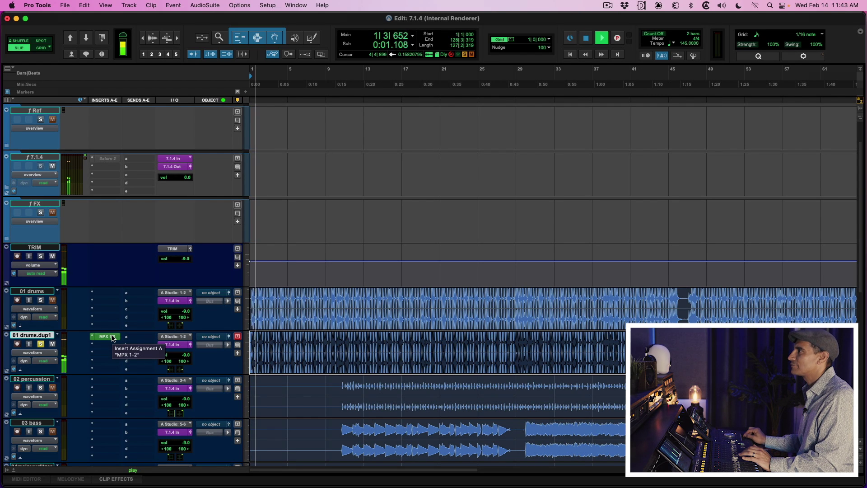
key("space")
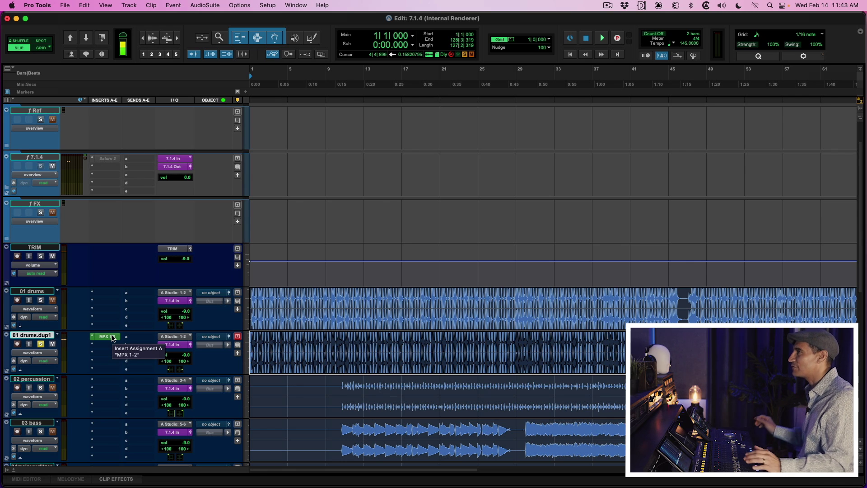
- Add Channel Strip after the MPX 1-2 insert and, during playback, raise the high-pass filter and lower the low-pass filter to 8.5 kHz
left_click(110, 345)
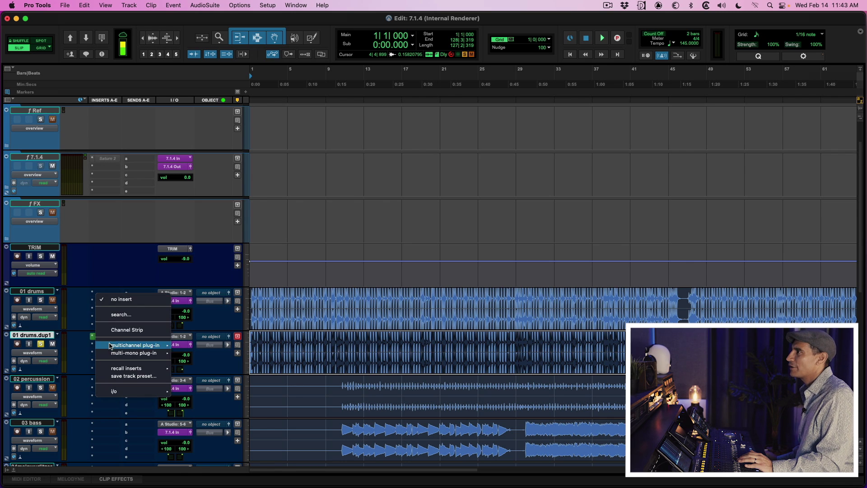
left_click(126, 330)
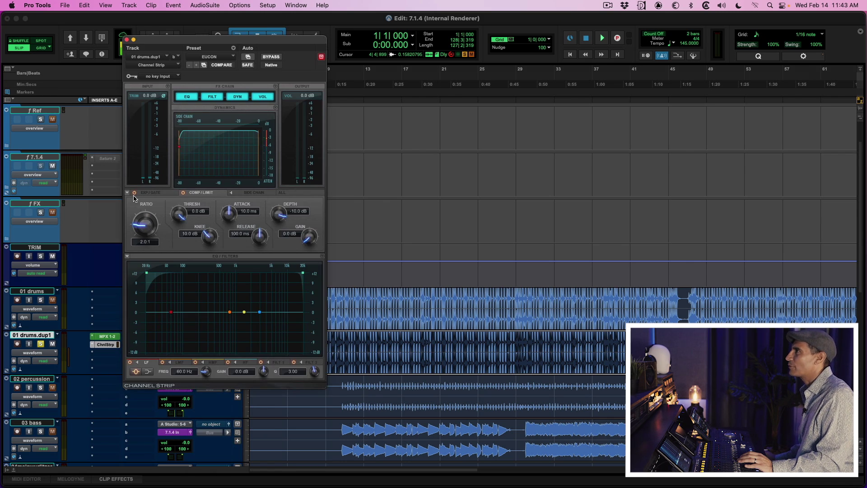
key("space")
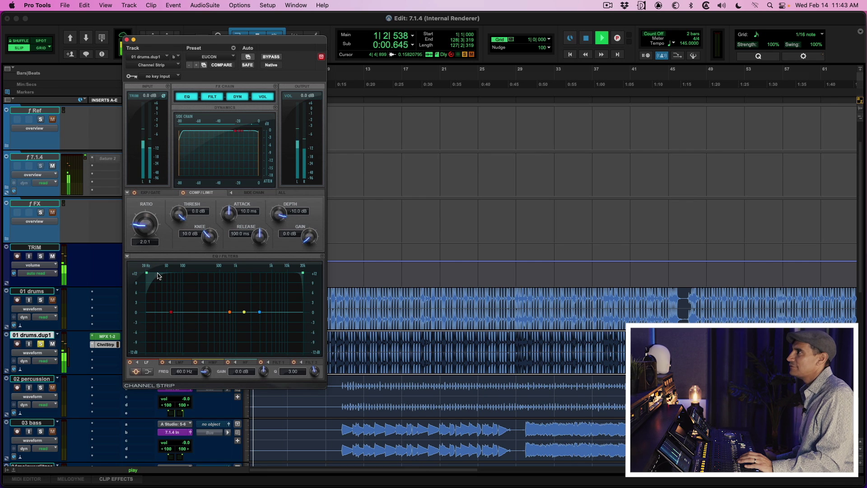
left_click_drag(145, 272, 242, 275)
left_click_drag(300, 273, 281, 274)
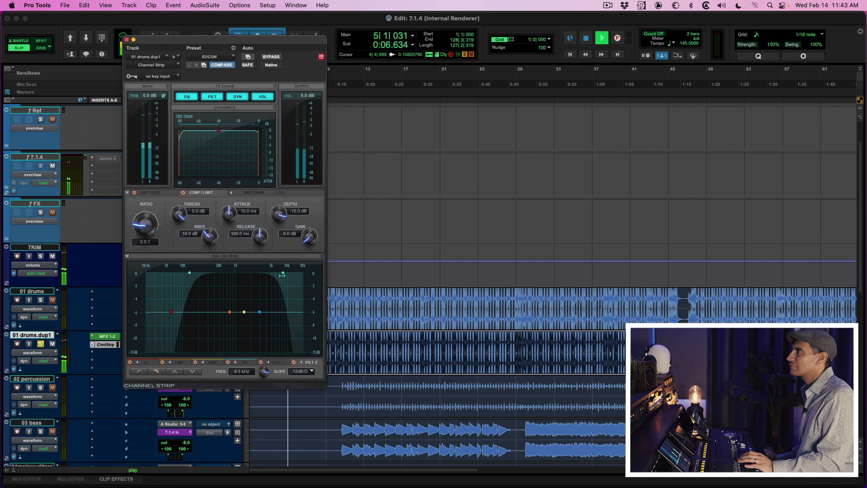
- Boost Channel Strip's HF band by 1.9 dB at 3.7 kHz and set the compressor threshold to -19.5 dB
left_click_drag(260, 312, 263, 306)
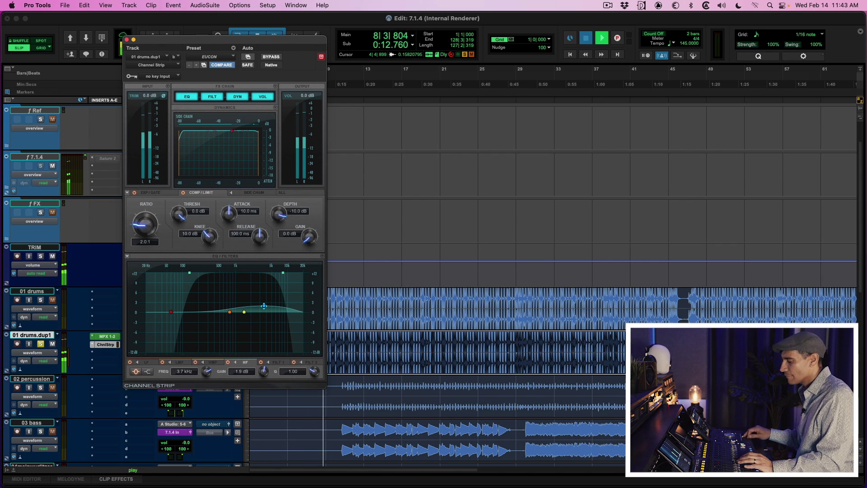
key("space")
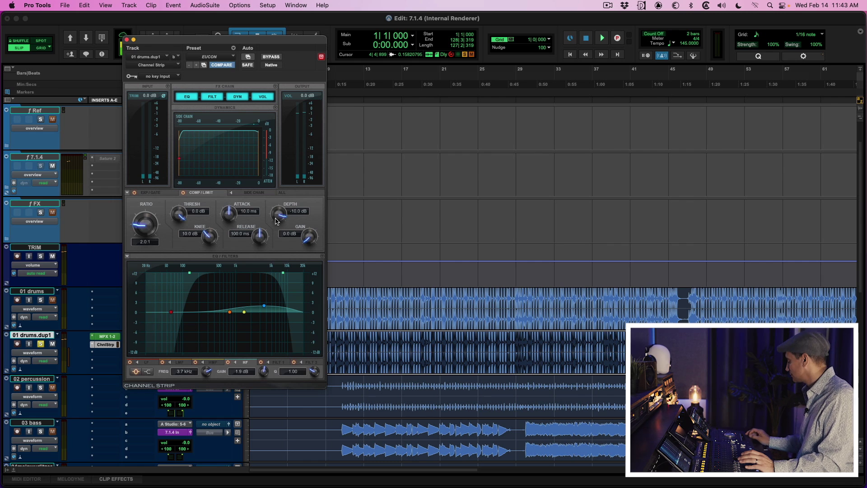
left_click_drag(258, 154, 239, 153)
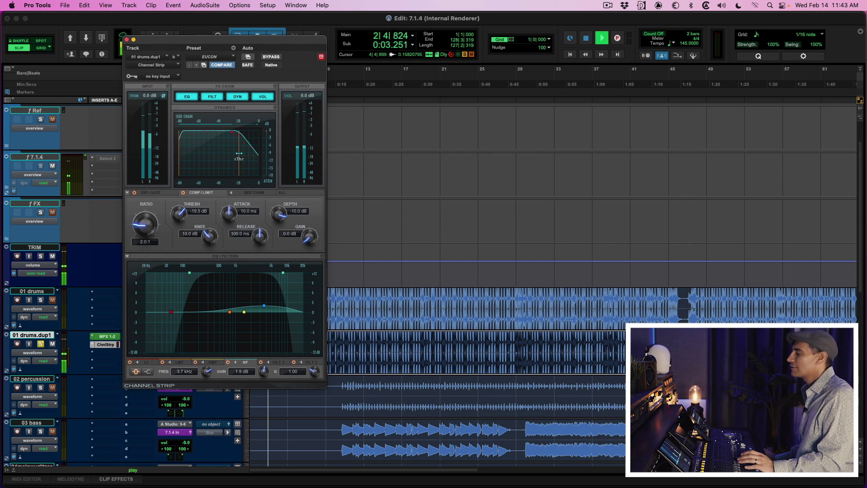
- Play both drums tracks together, check their bed and height signals in the Dolby Atmos Renderer, and stop playback
key("space")
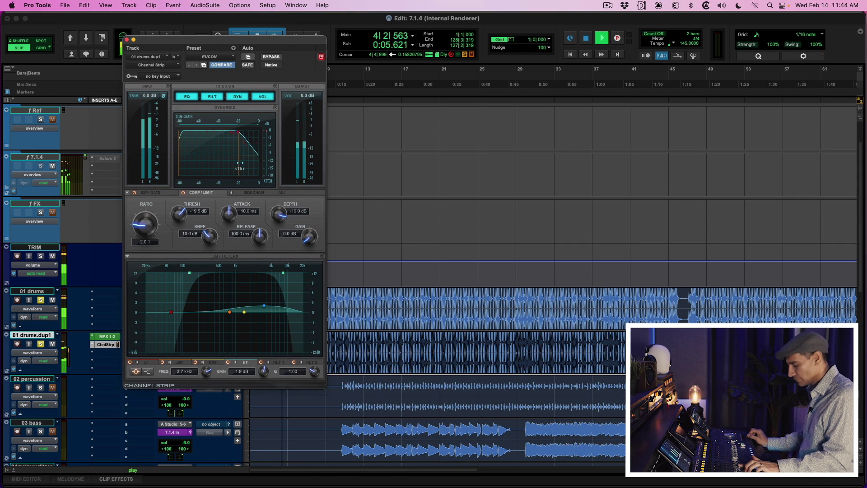
key("super+alt+r")
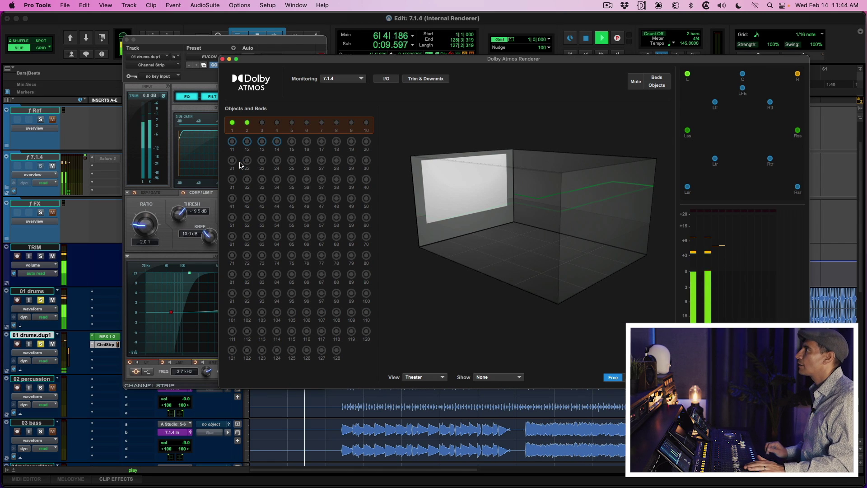
key("space")
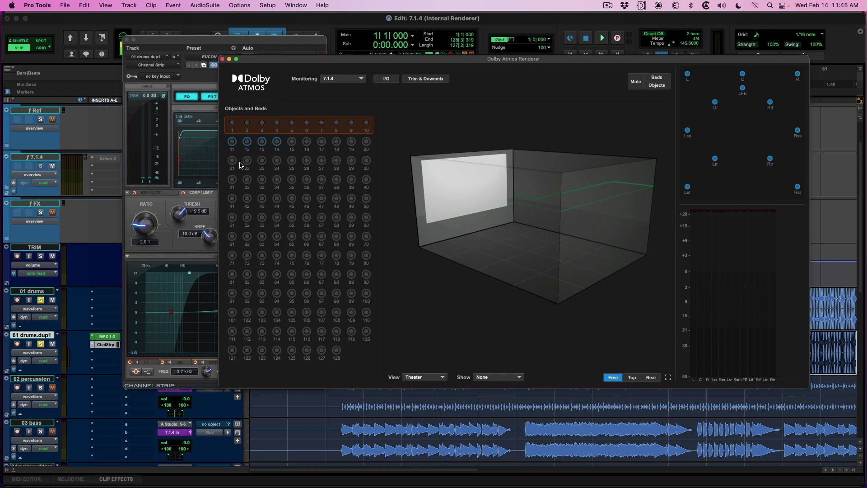
key("space")
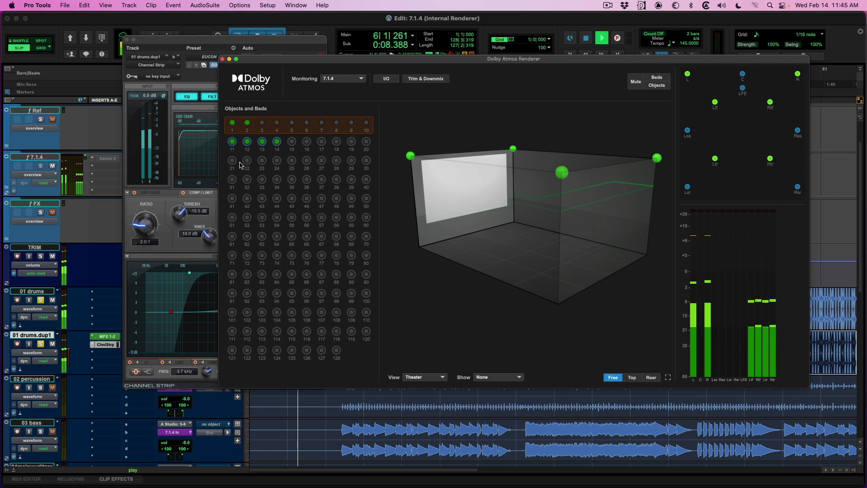
key("space")
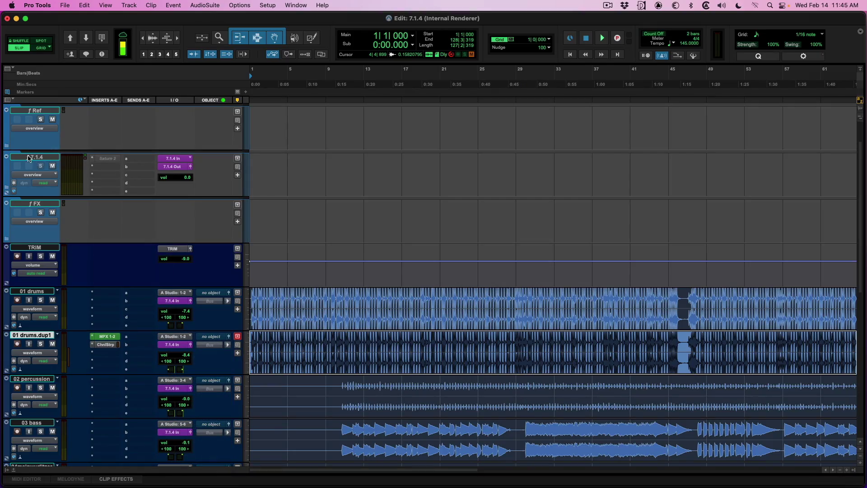
- Expand the Ref folder track and select the ST MST track at the session start
left_click(7, 147)
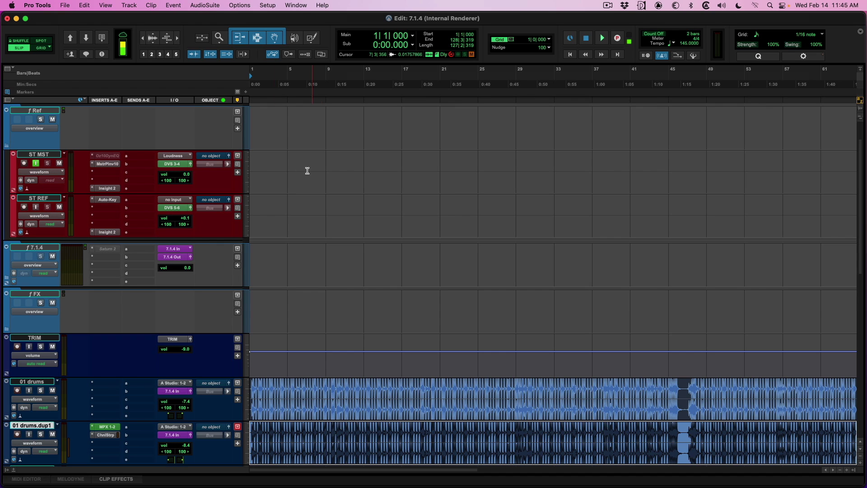
left_click(290, 186)
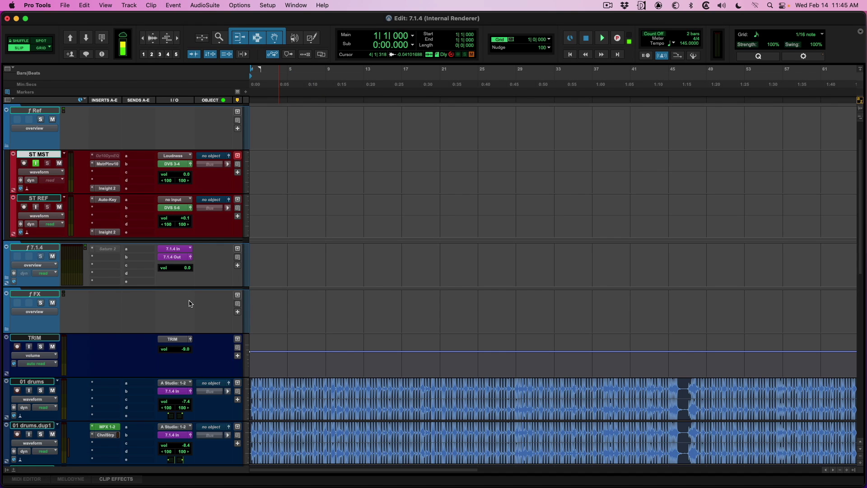